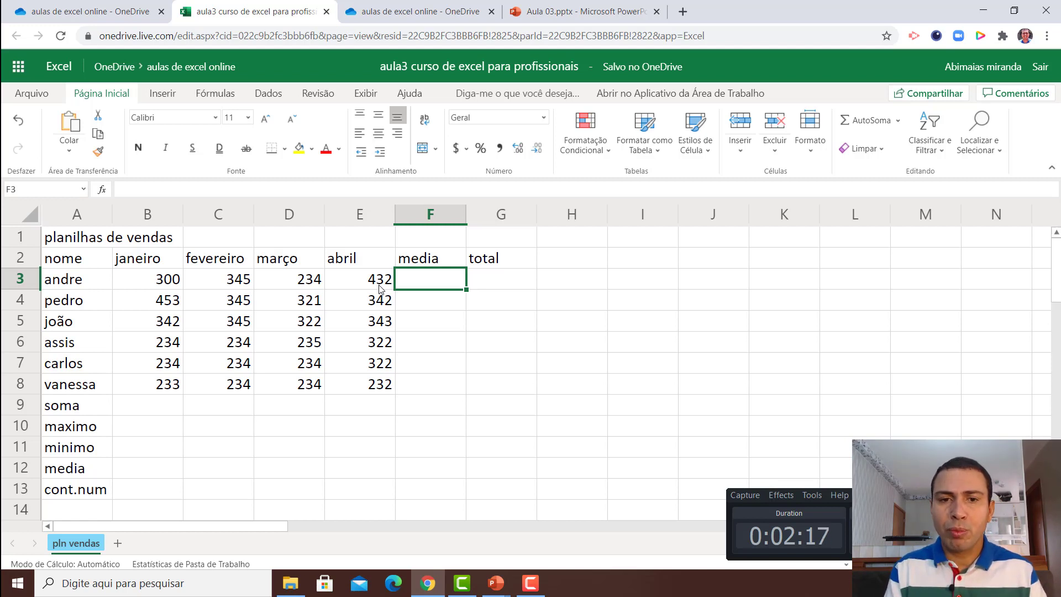
Enter the formula =média(b3:e3) in cell F3 to average the first salesperson's January to April sales.
text(=)
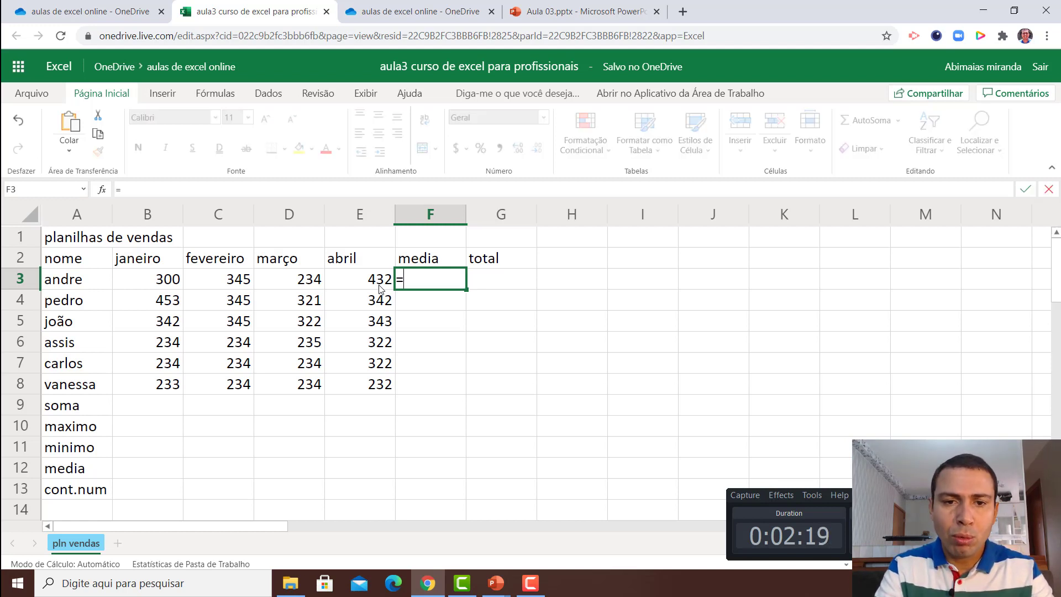
text(média)
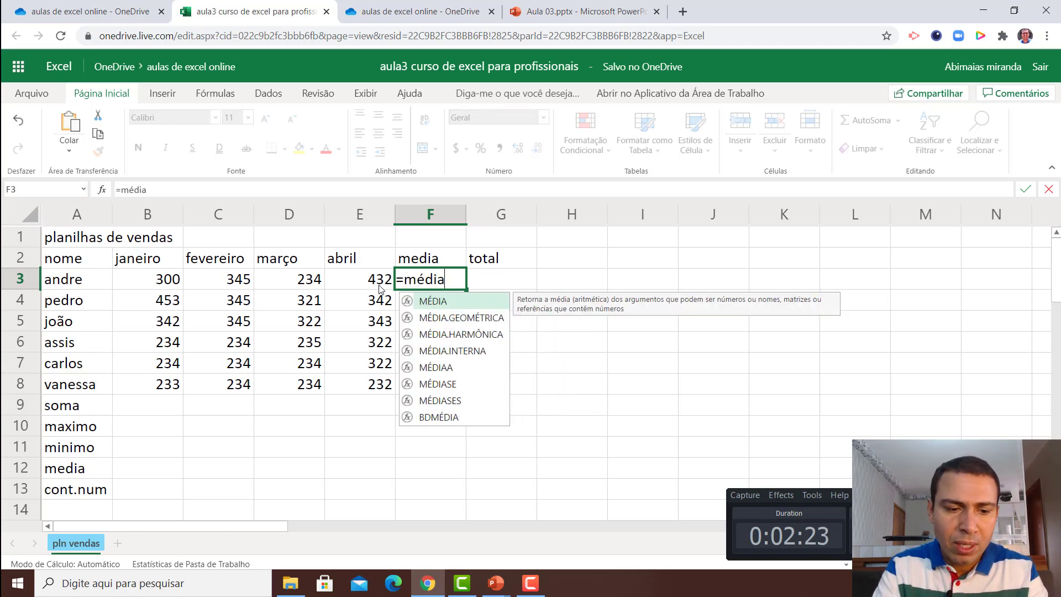
text(()
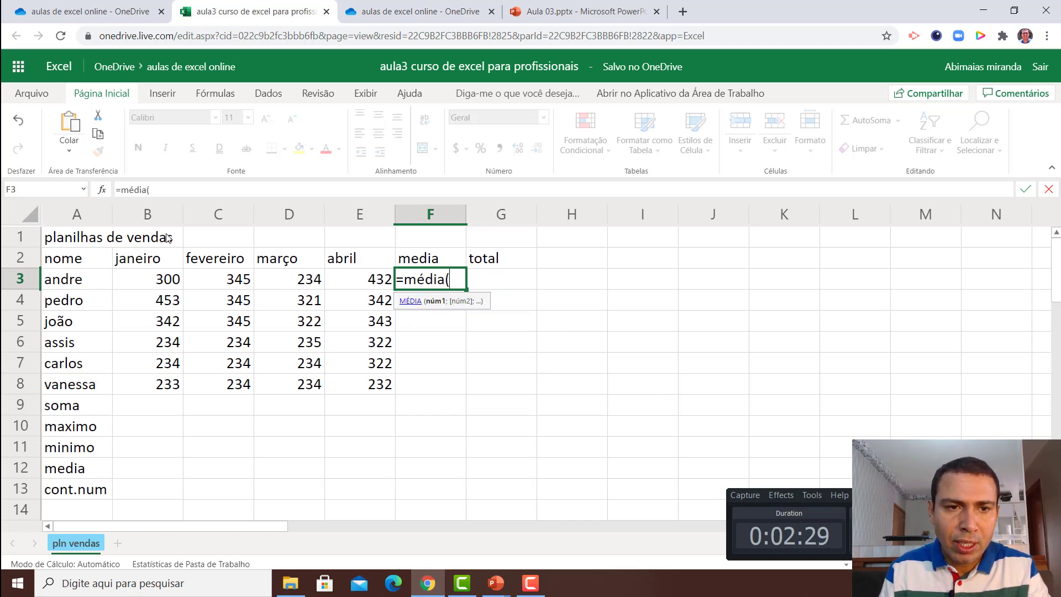
text(b3:)
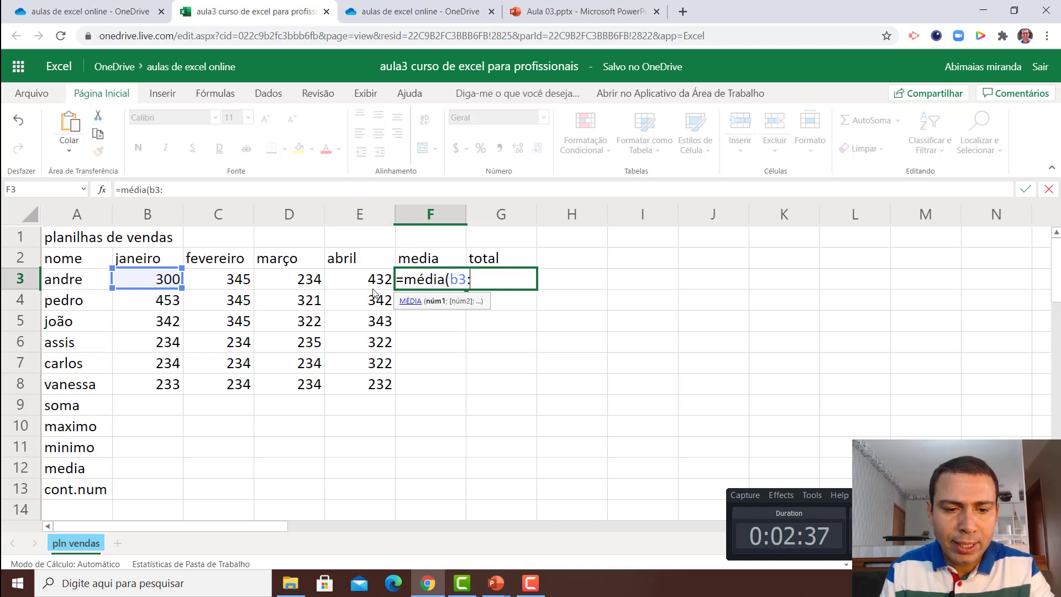
text(e3))
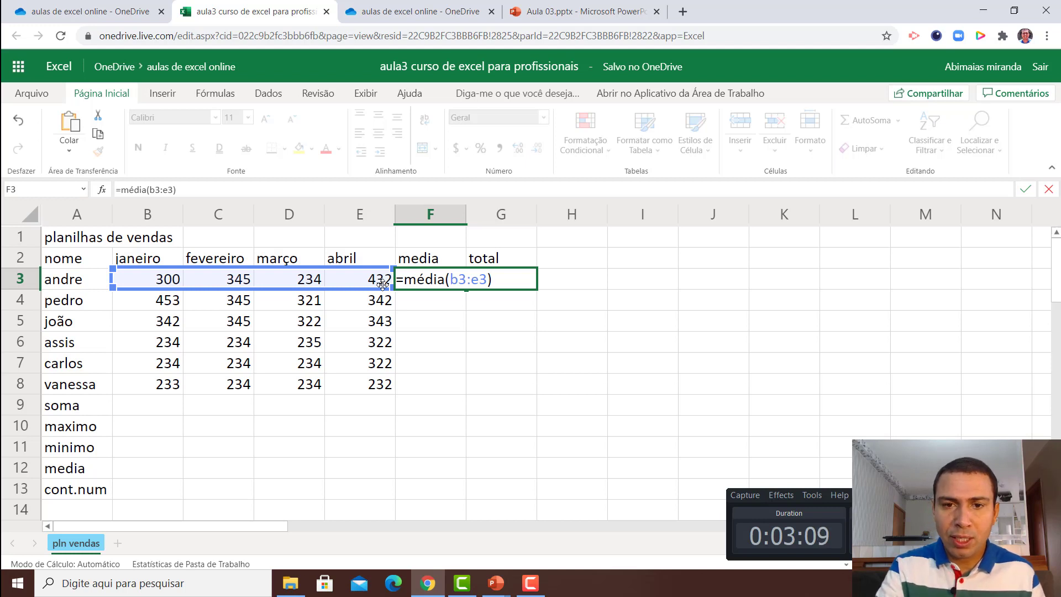
key(Return)
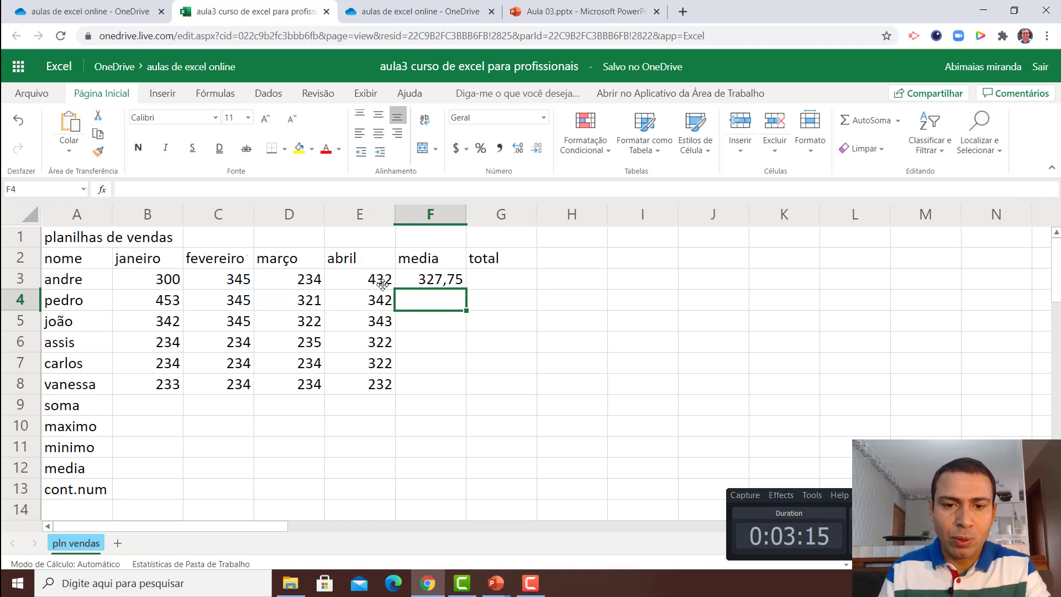
Switch to the PowerPoint slide show to check the Aula 03 lesson outline, and return to the Excel workbook.
mouse_move(498, 586)
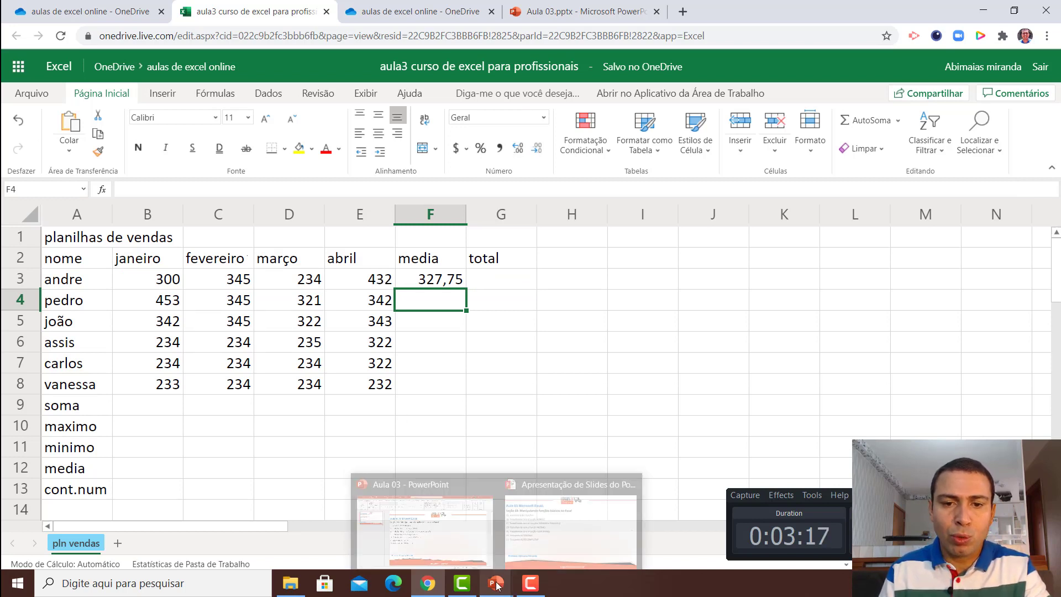
click(535, 531)
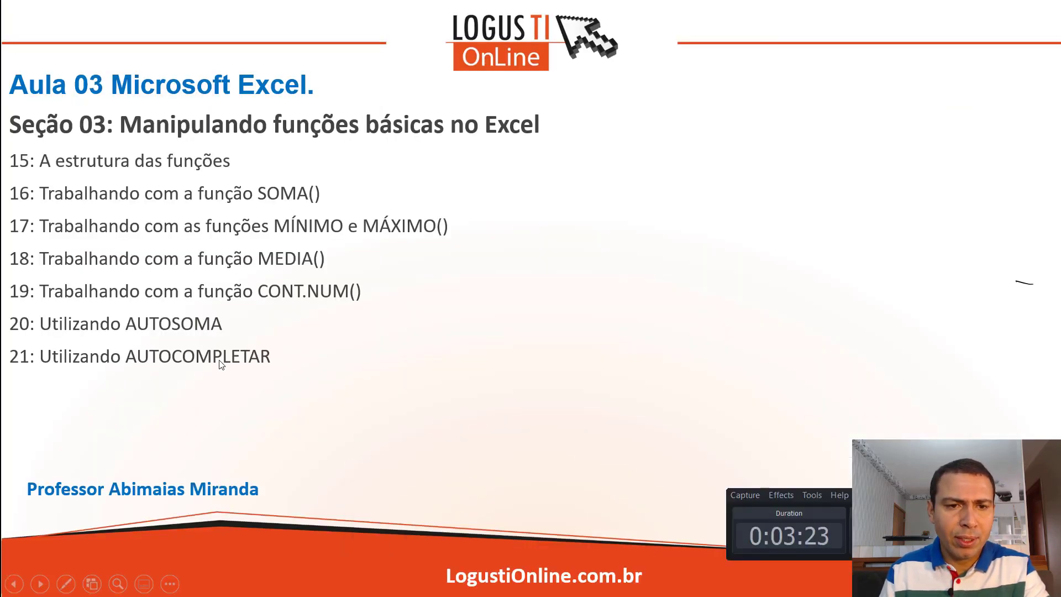
key(alt+Tab)
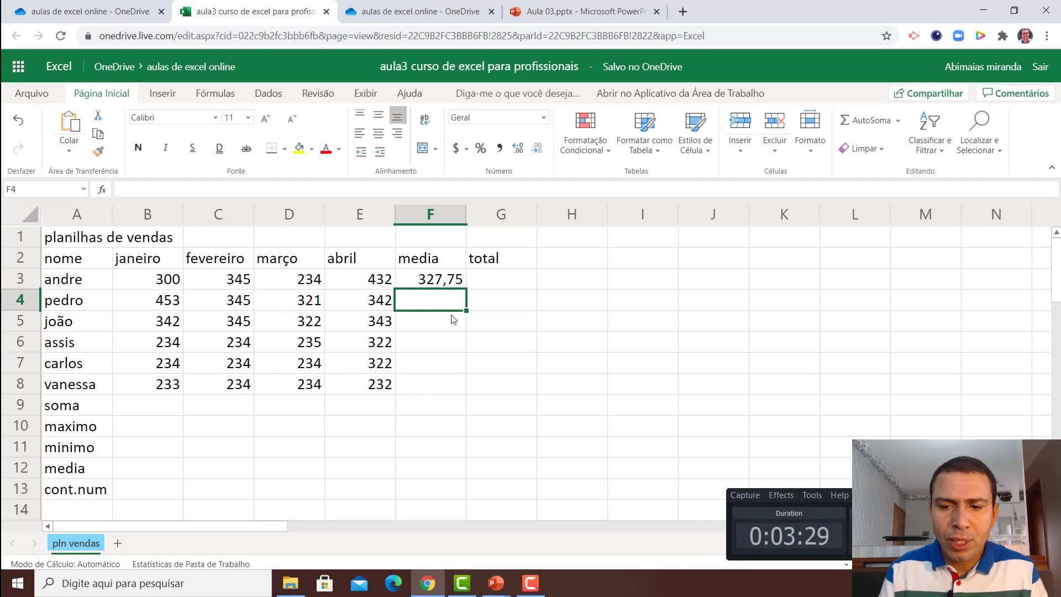
Enter the formula =MÉDIA(b4:e4) in cell F4, picking the MÉDIA function from the suggestions.
text(=m)
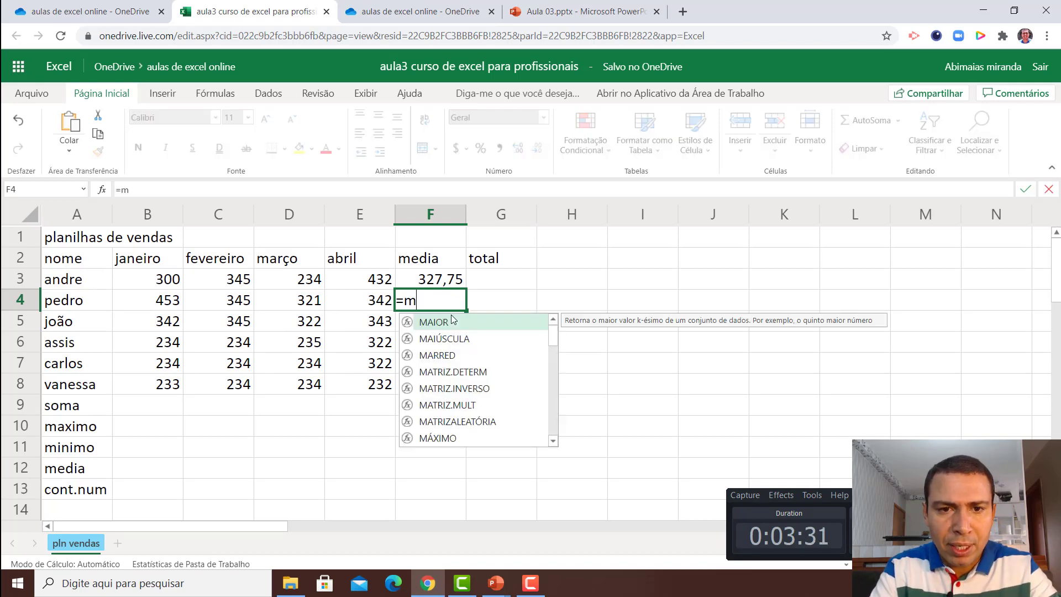
text(ed)
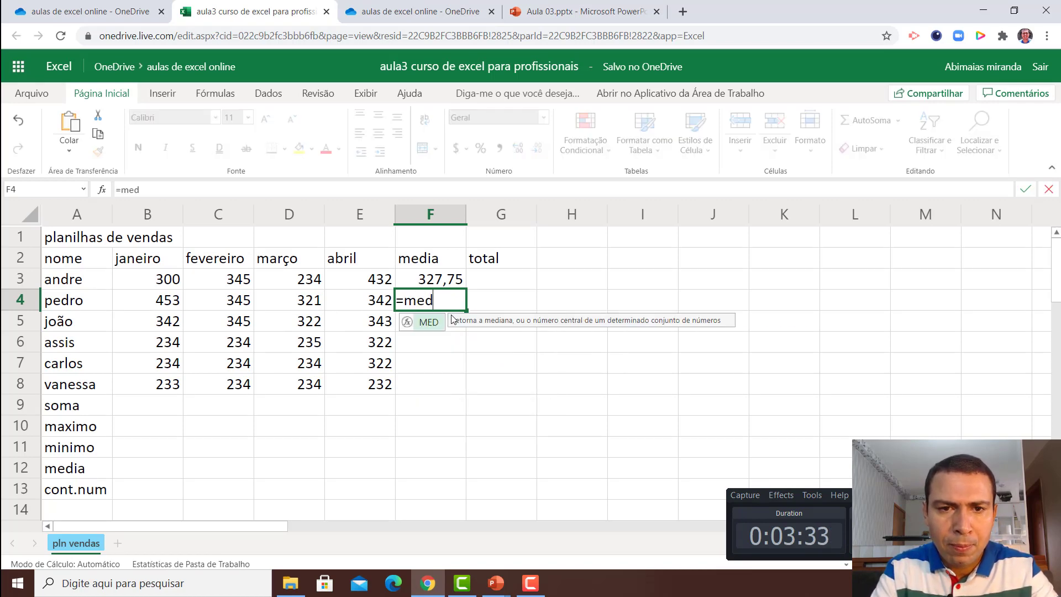
key(BackSpace)
key(BackSpace)
text(é)
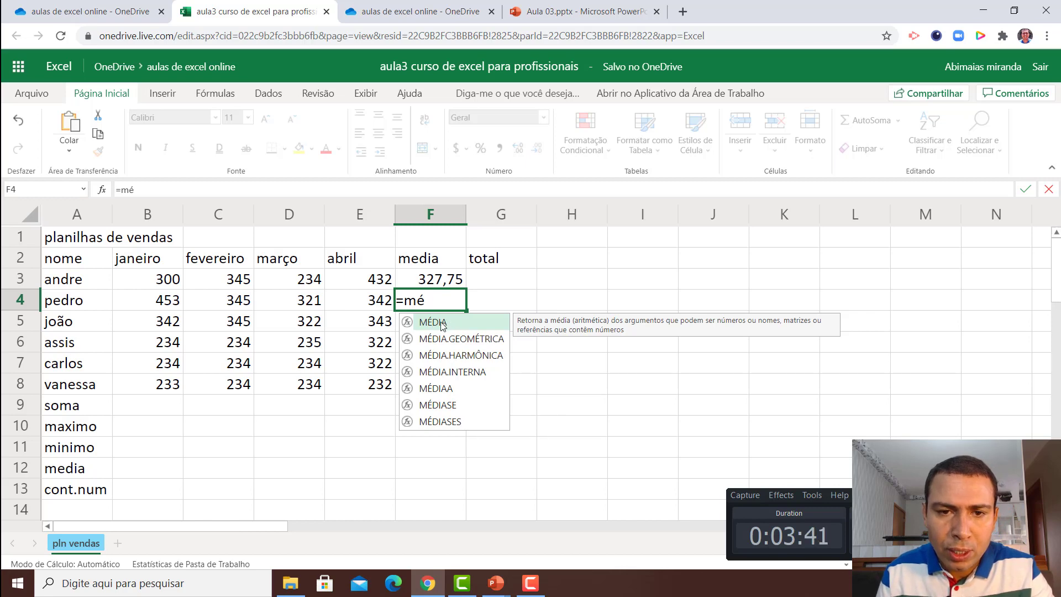
double_click(442, 325)
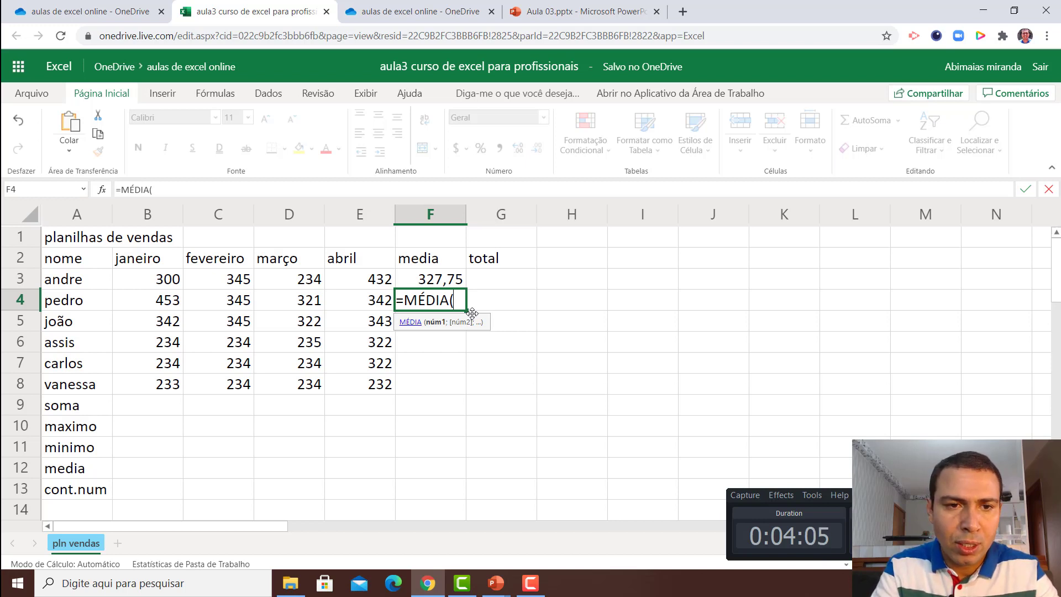
text(b4)
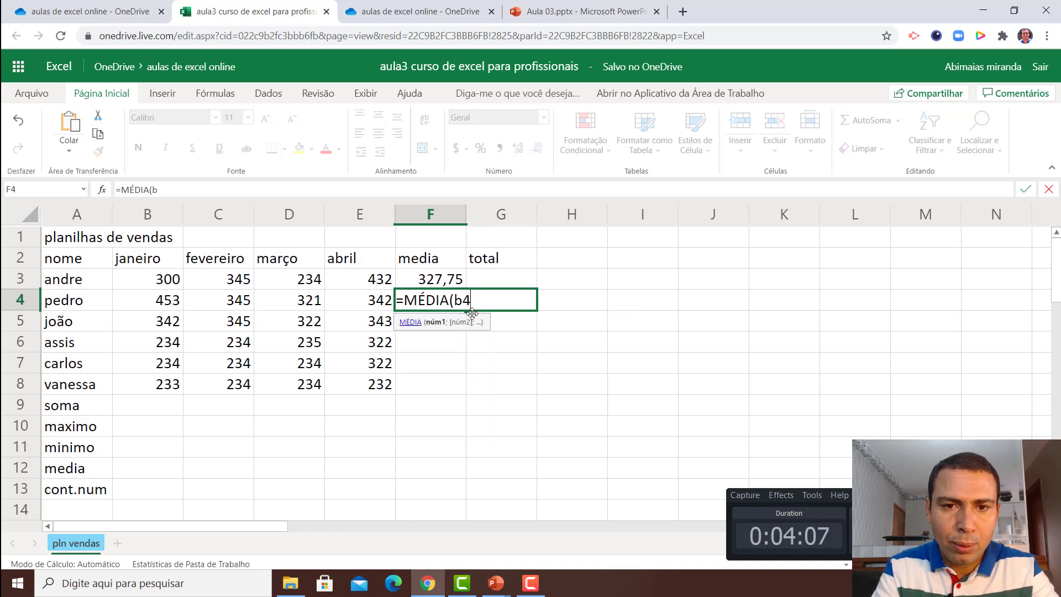
text(:)
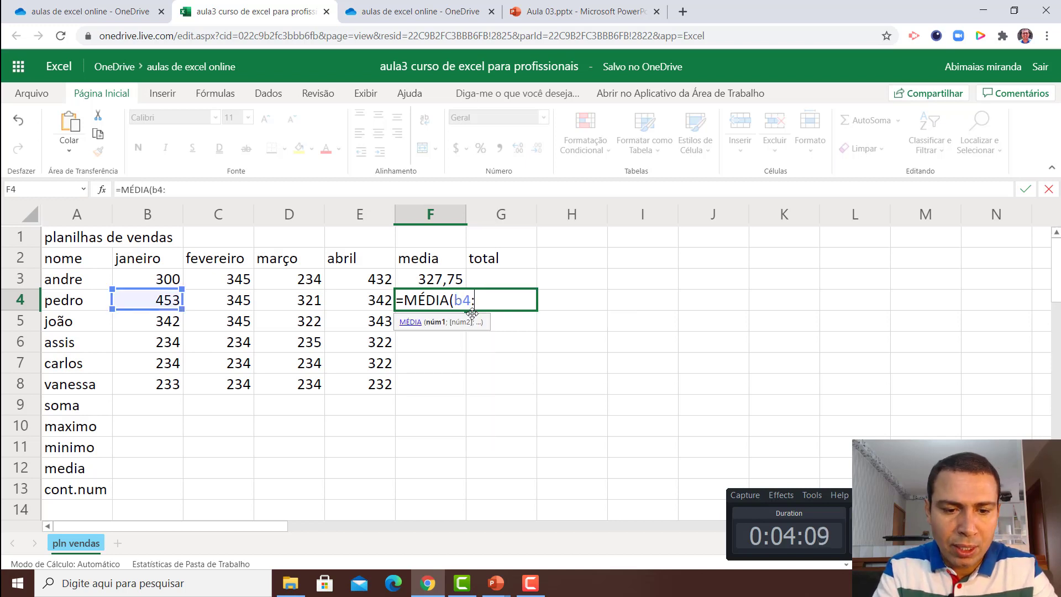
text(e4)
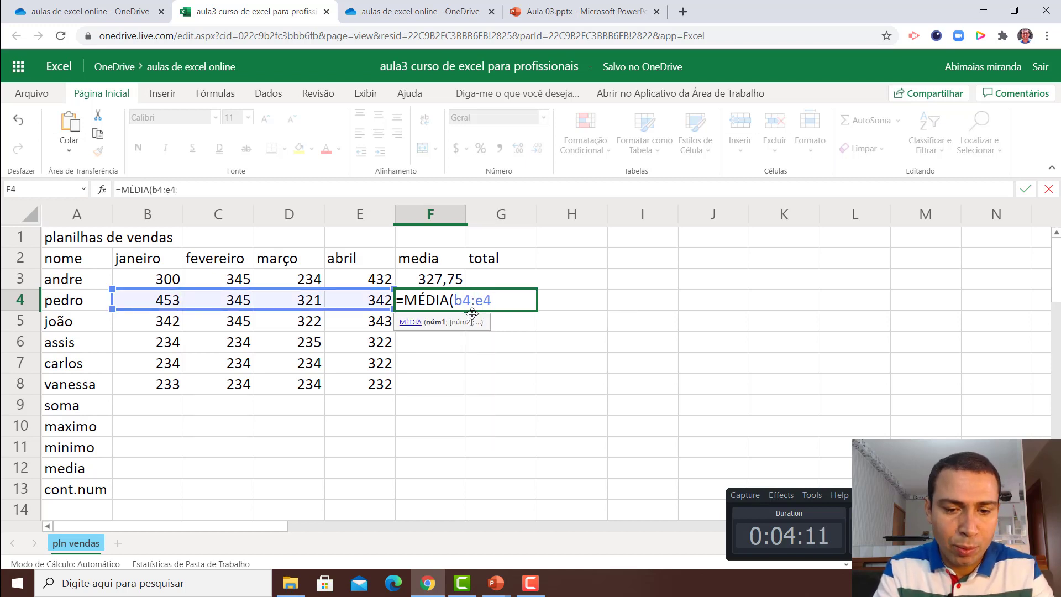
text())
key(Return)
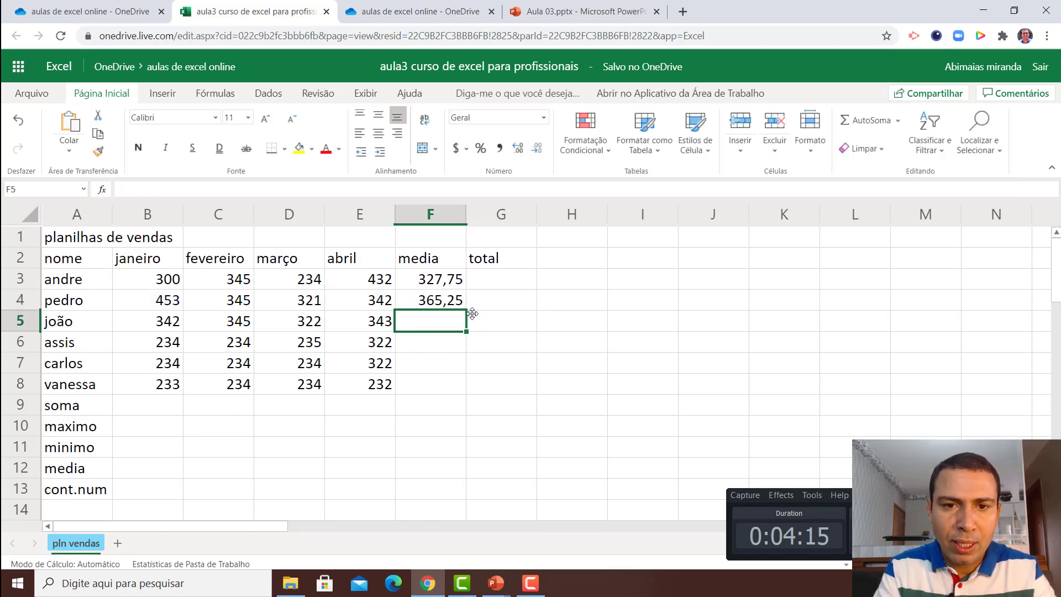
Enter the formula =MÉDIA(b5:e5) in cell F5, accepting the suggested MÉDIA function.
text(=)
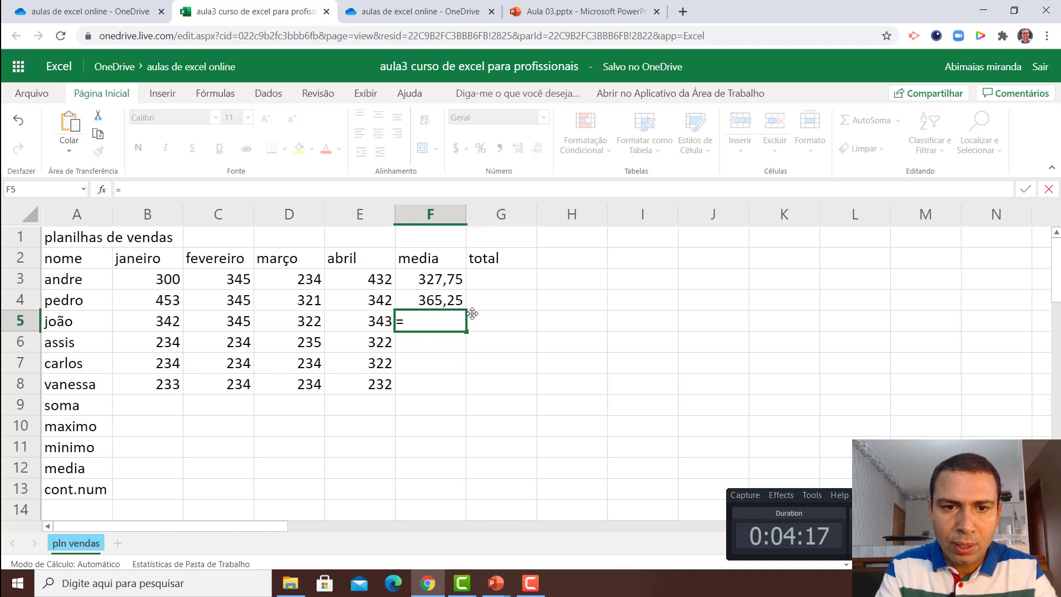
text(m)
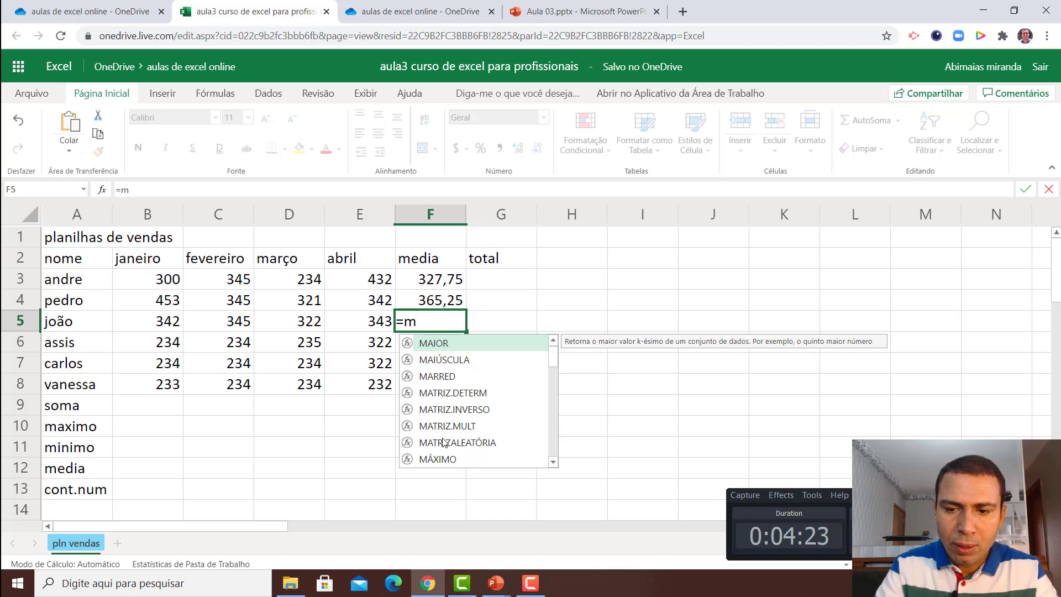
text(é)
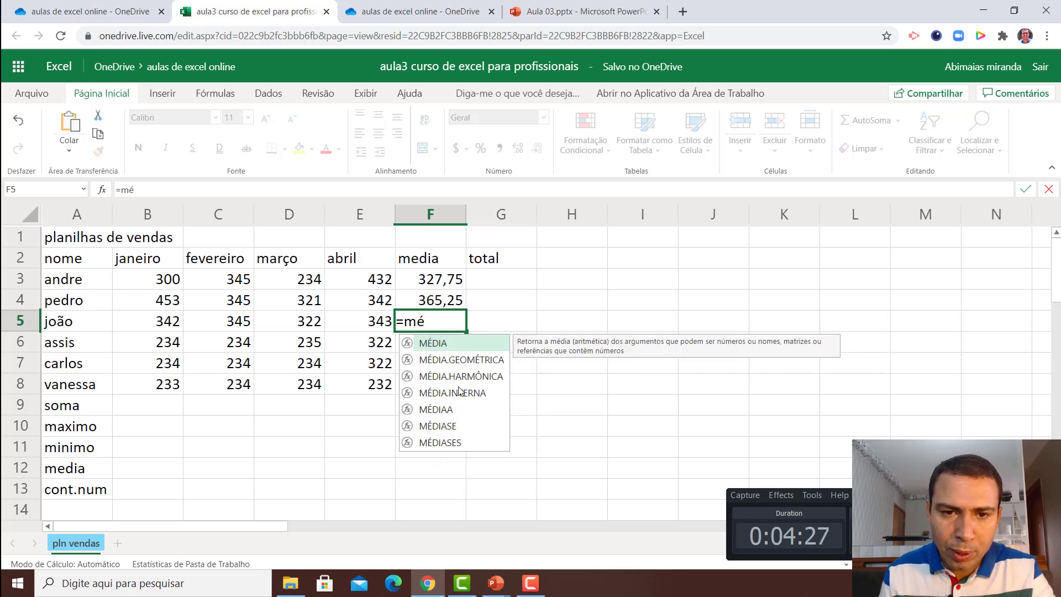
key(Down)
key(Down)
key(Down)
key(Down)
key(Down)
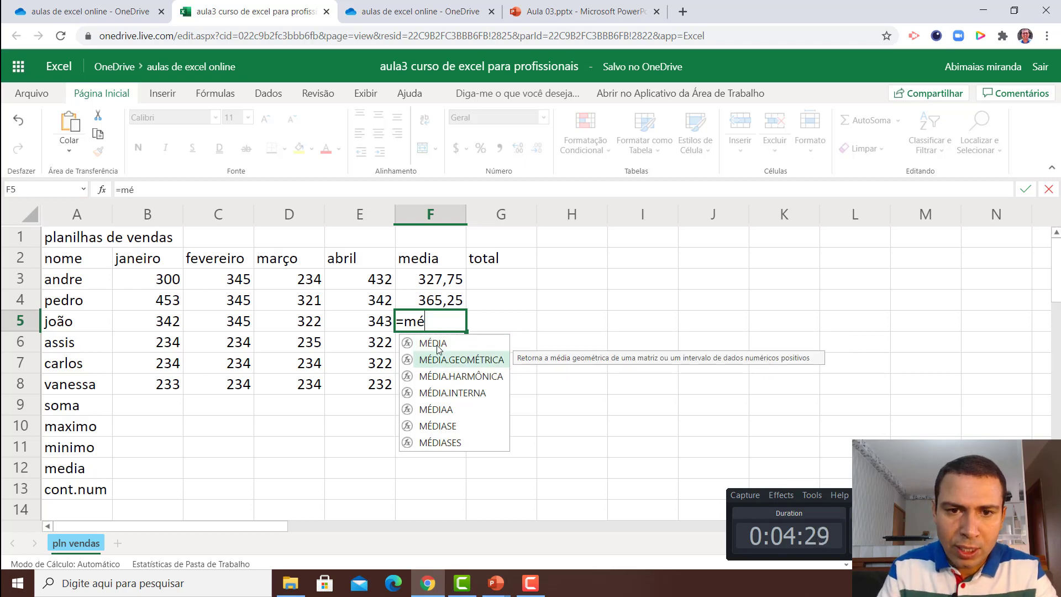
key(Up)
key(Up)
key(Up)
key(Up)
key(Up)
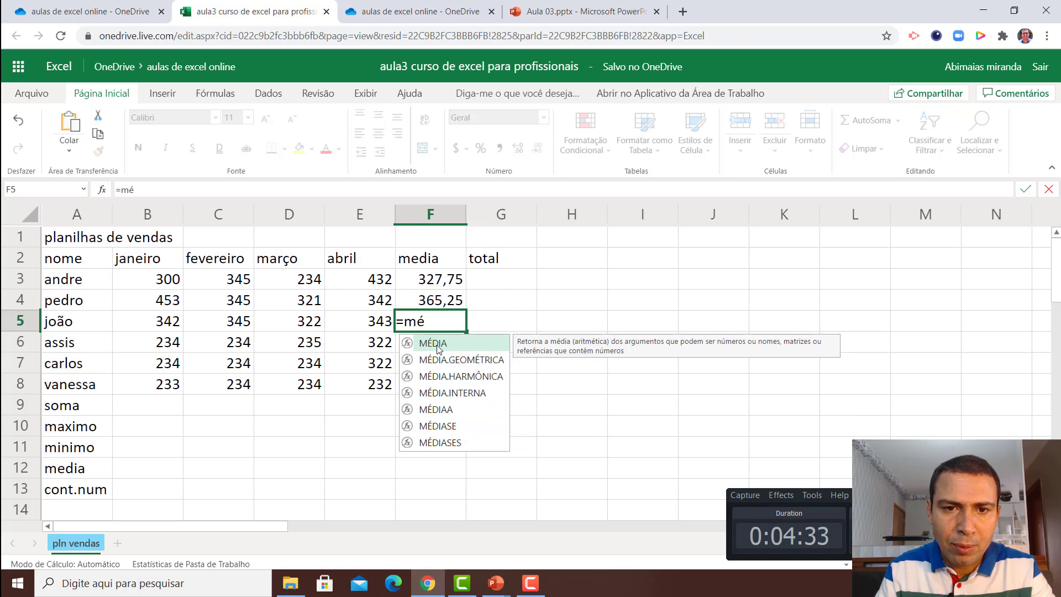
key(Tab)
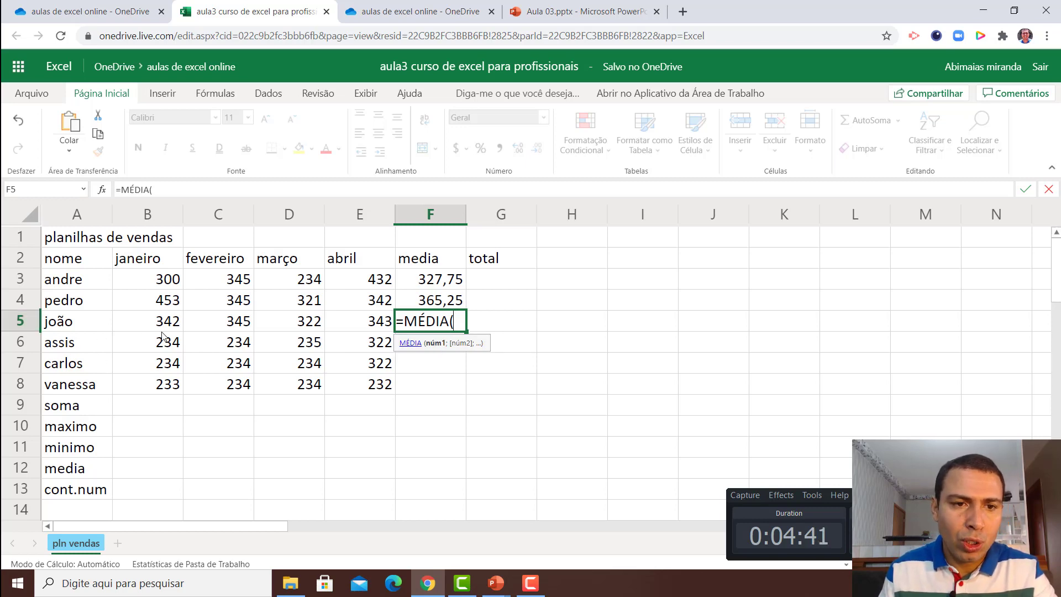
text(b)
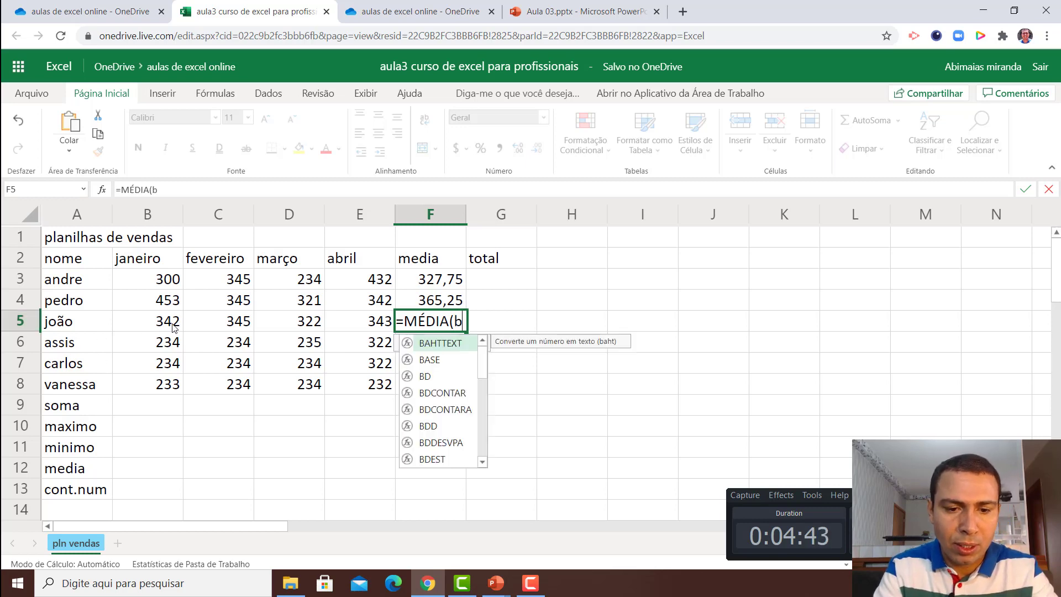
text(5:)
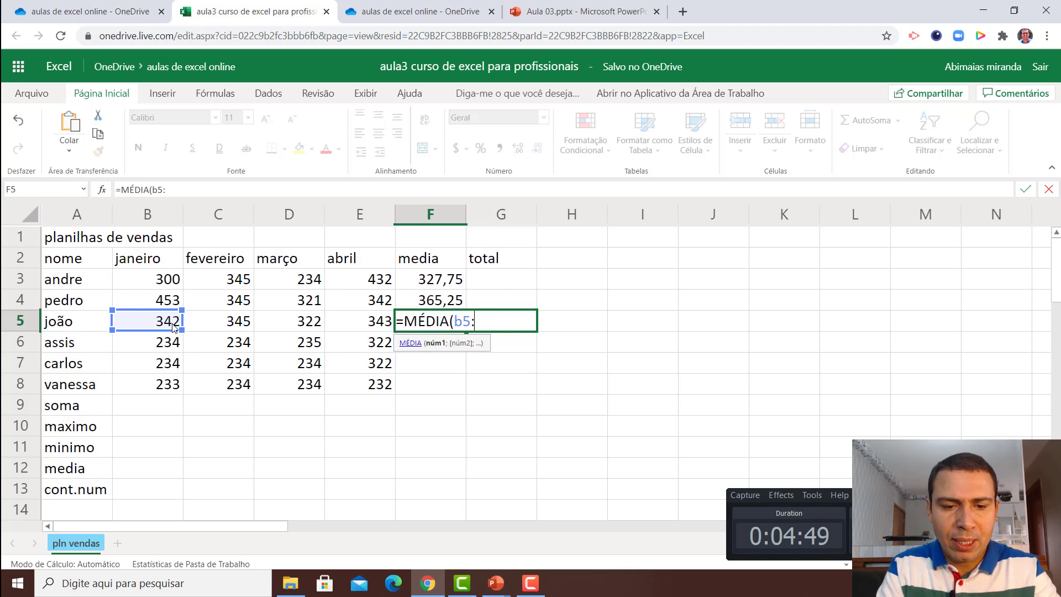
text(e)
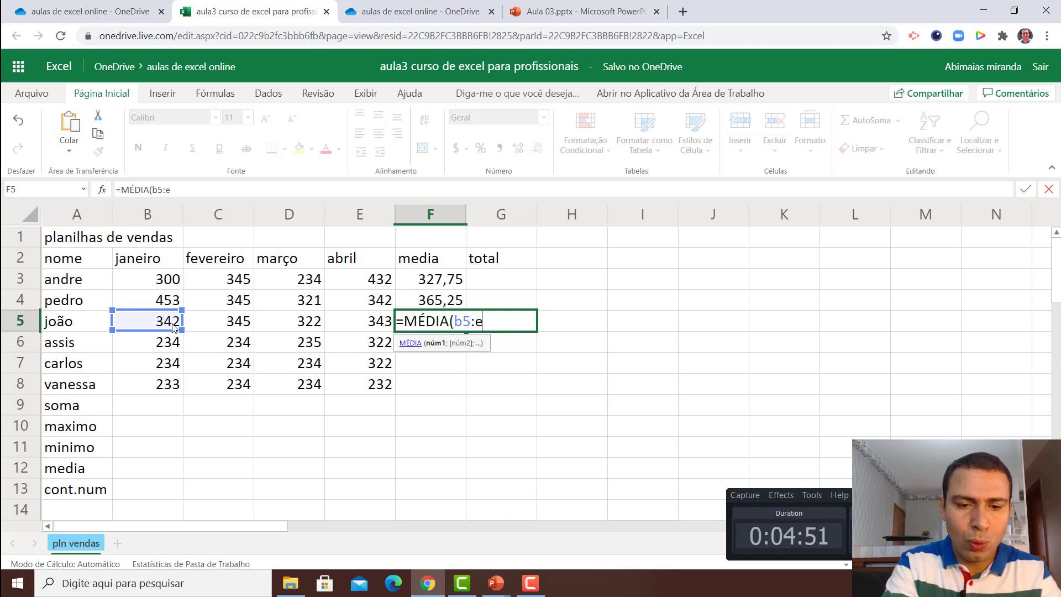
text(5)
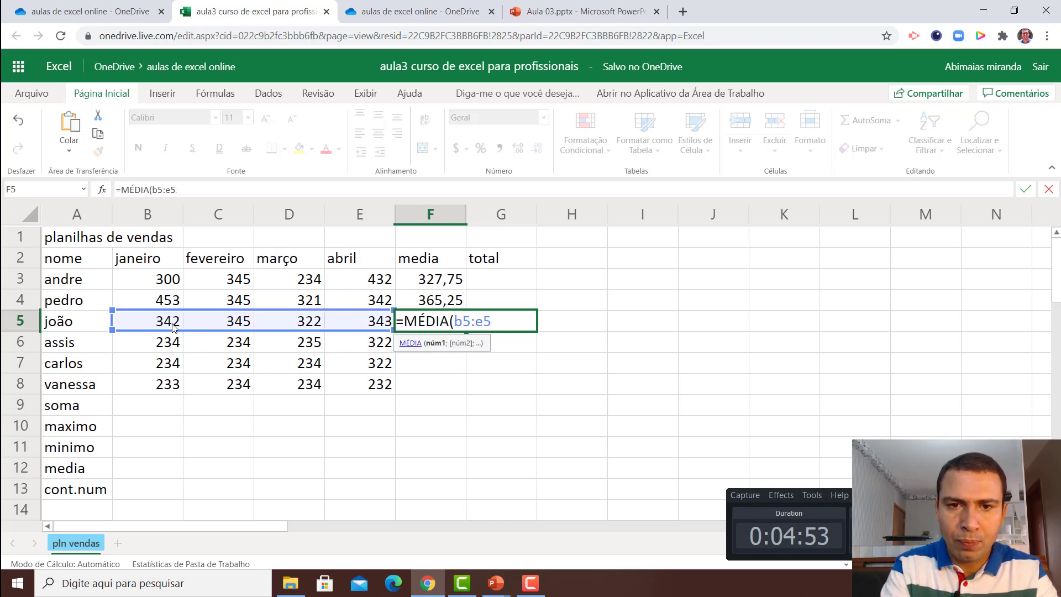
text())
key(Return)
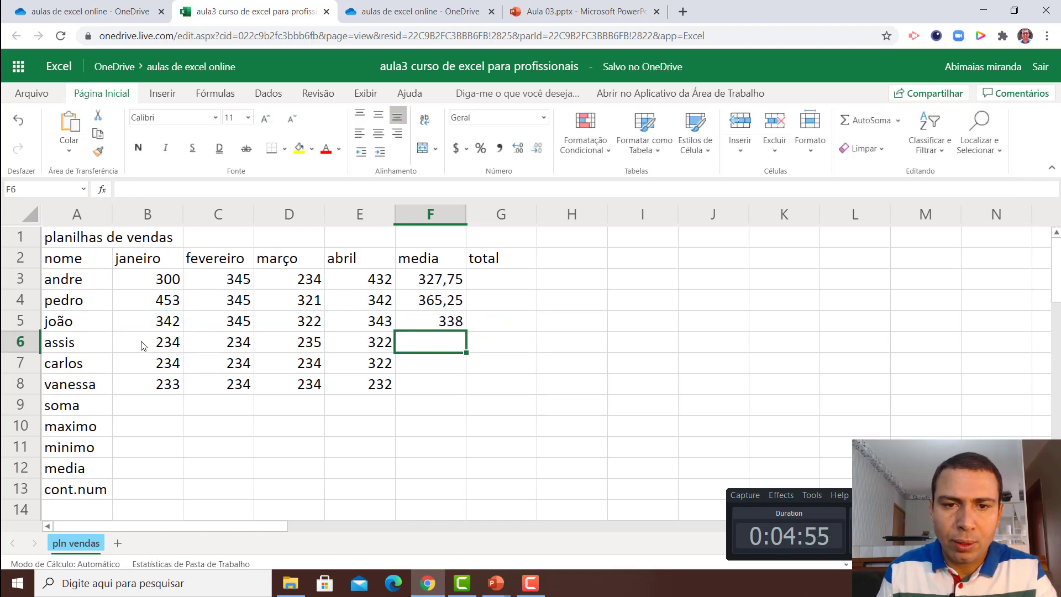
Copy the average formula from F5 down through F8 with AutoFill and check the filled cells.
click(422, 327)
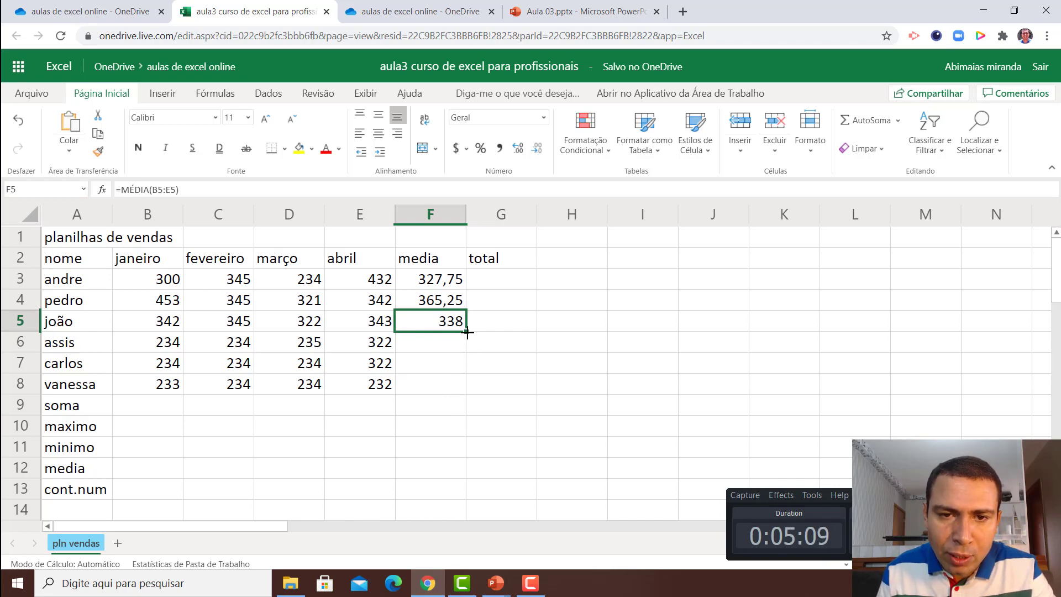
drag(468, 333, 460, 383)
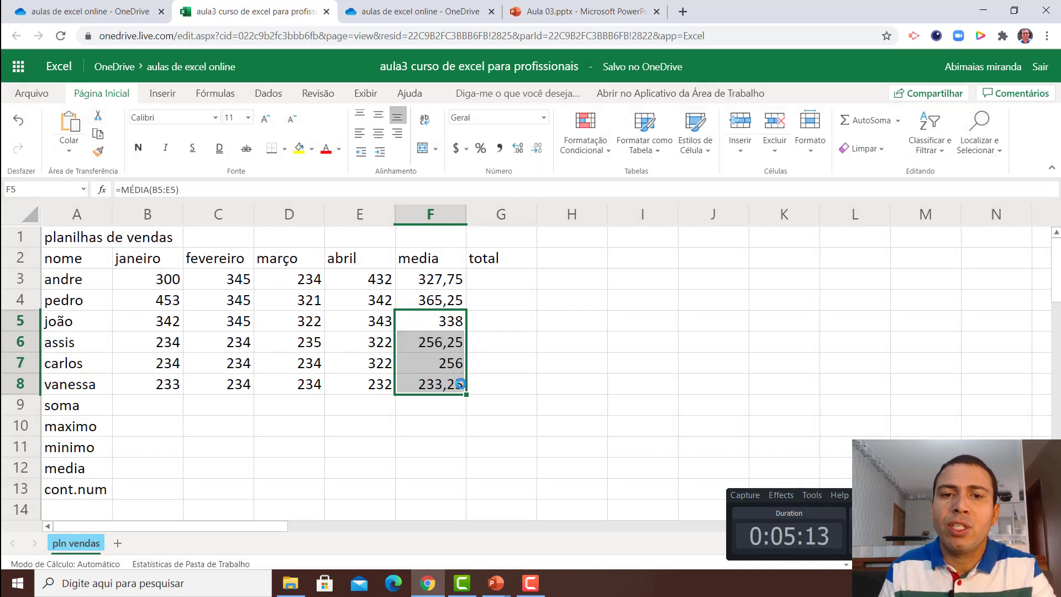
click(438, 326)
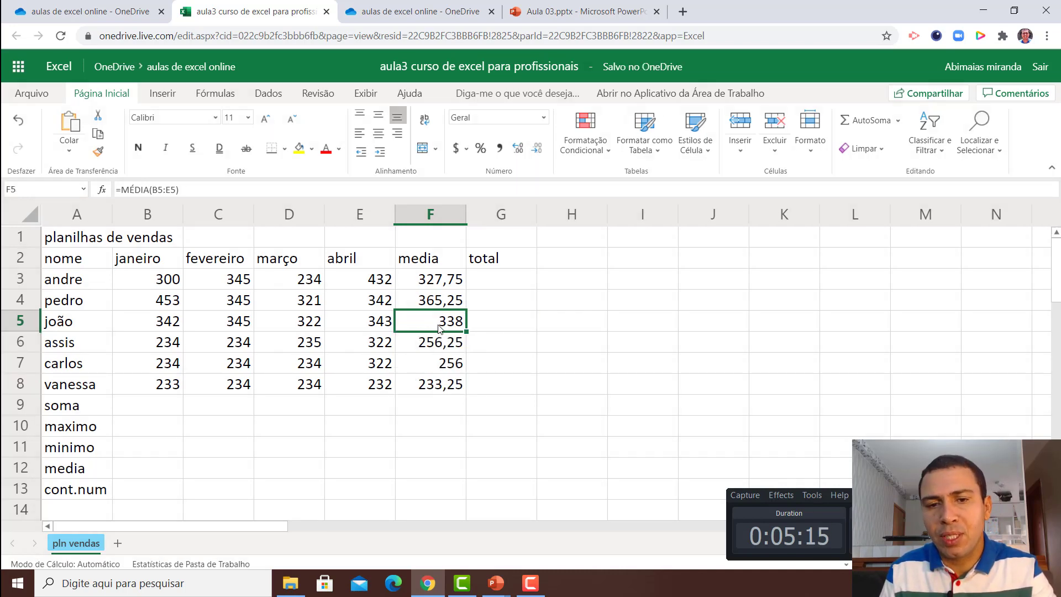
click(438, 344)
Enter the formula =SOMA(b3:e3) in cell G3, accepting the suggested SOMA function.
click(505, 282)
text(=)
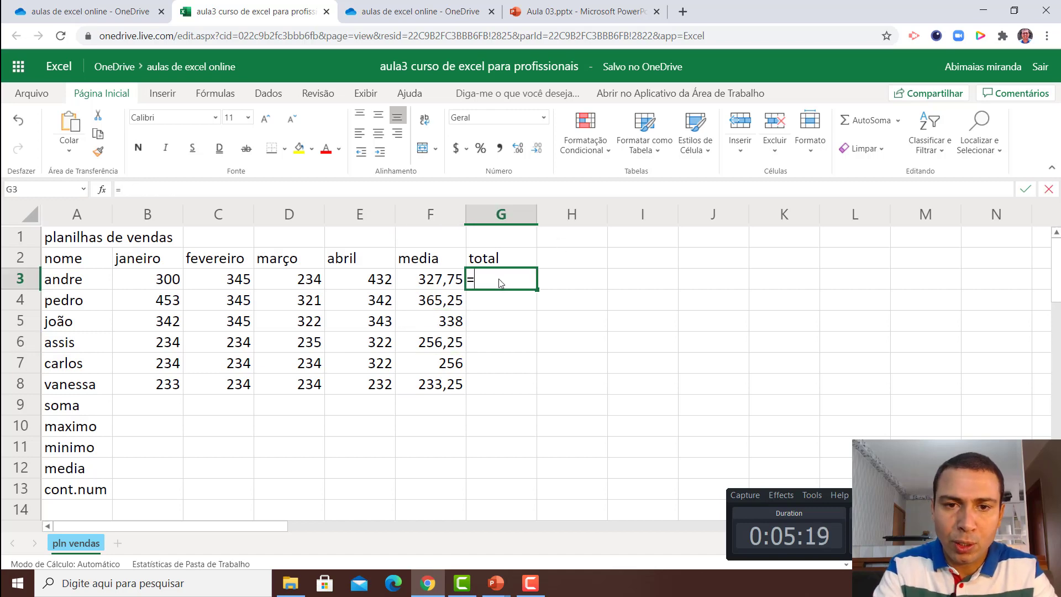
text(som)
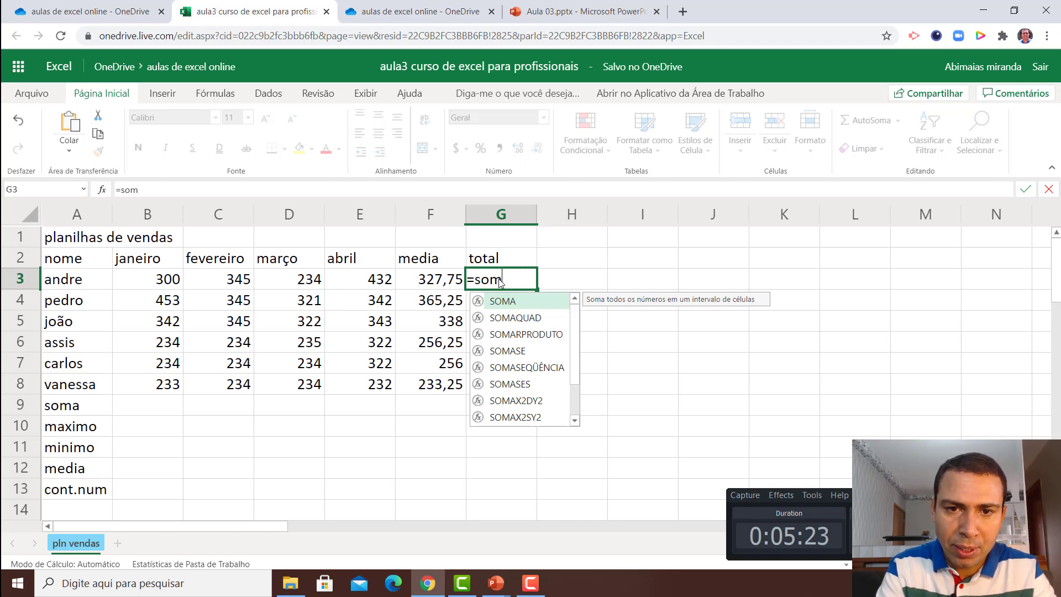
key(Tab)
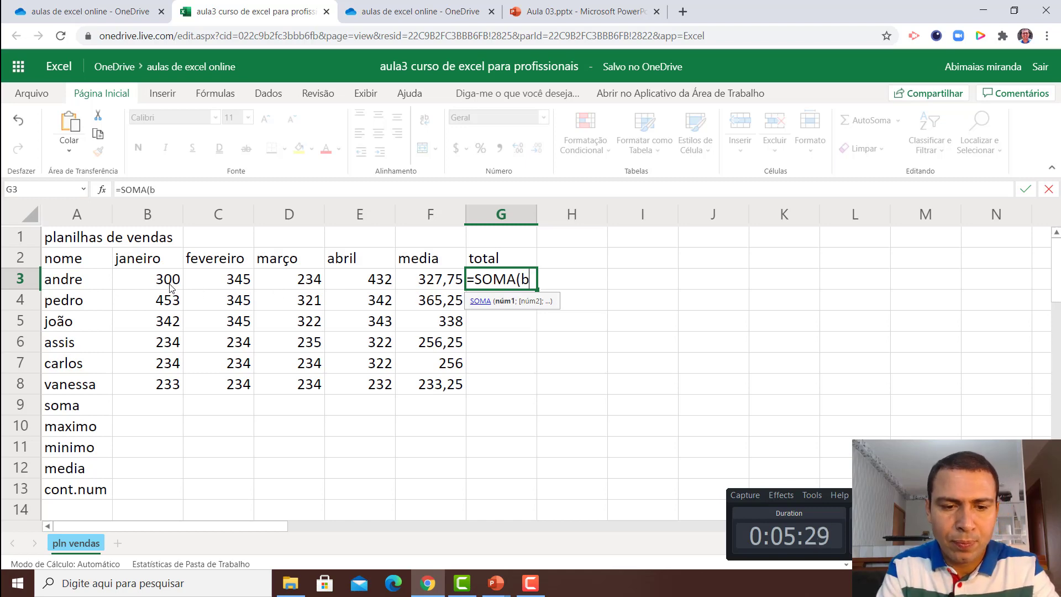
text(3:)
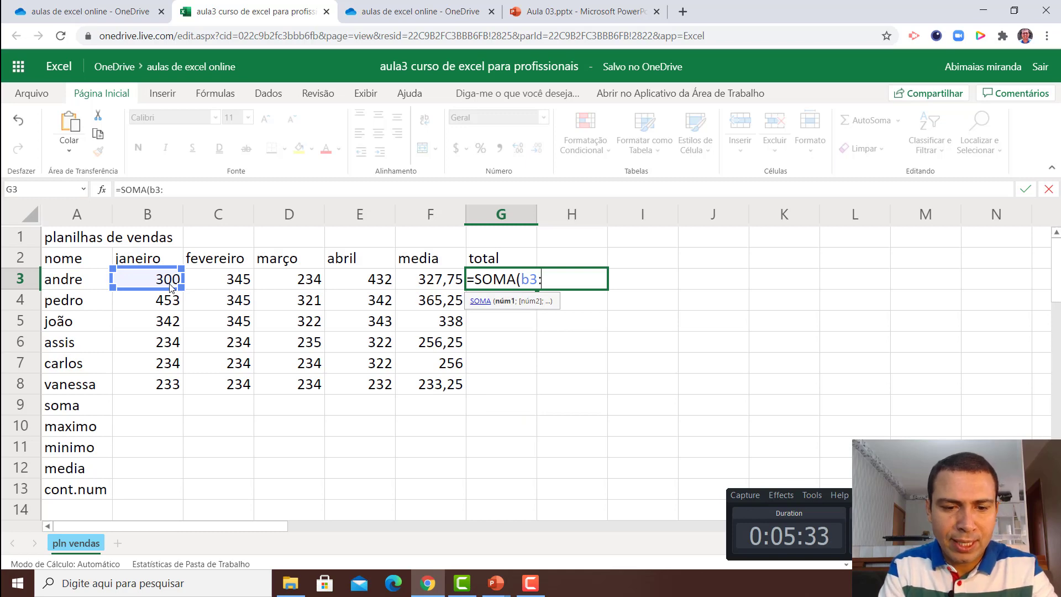
text(e3)
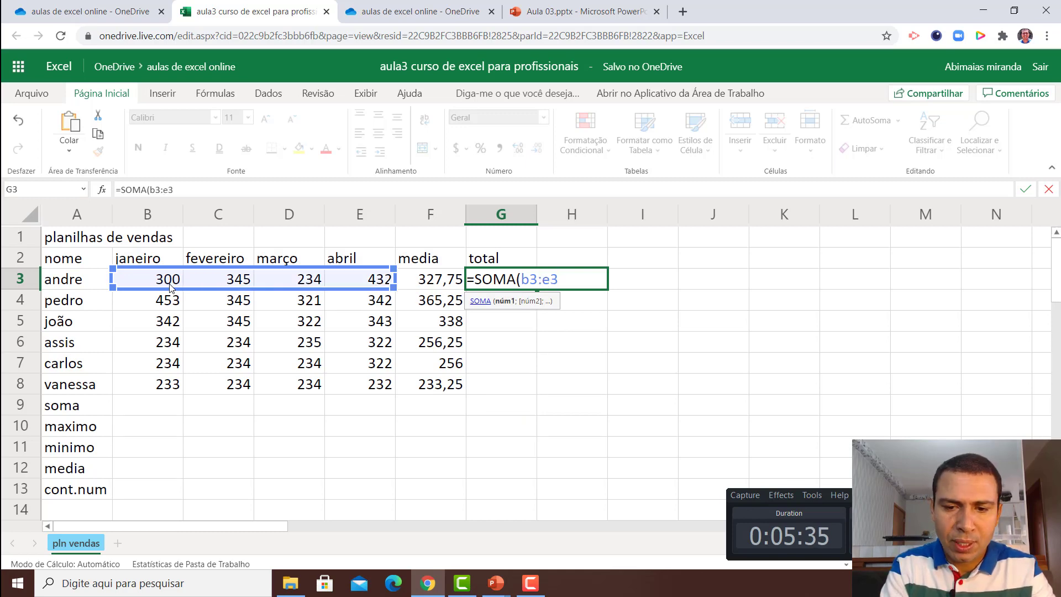
text())
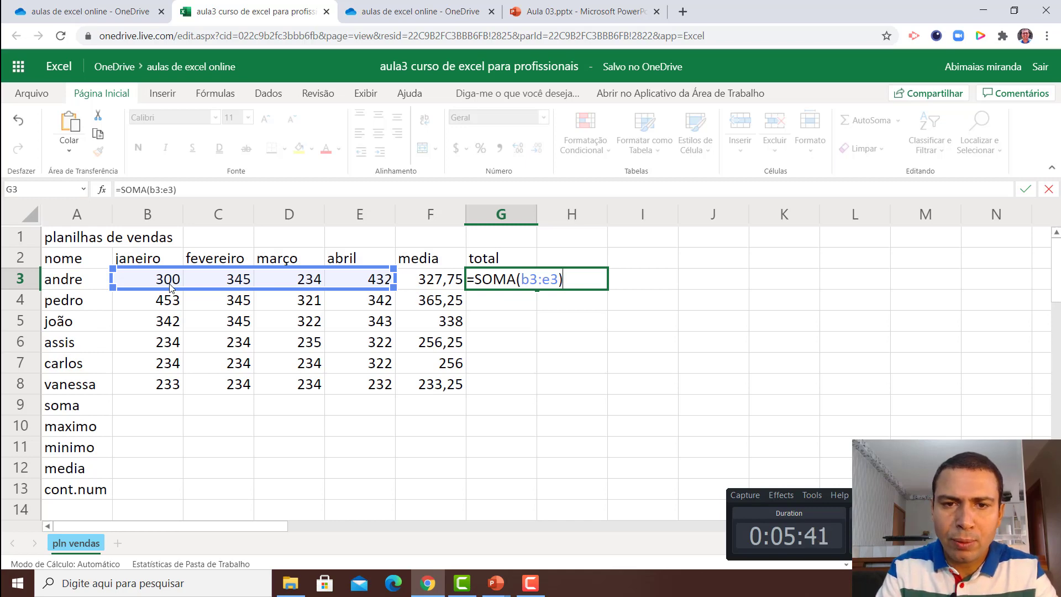
key(Return)
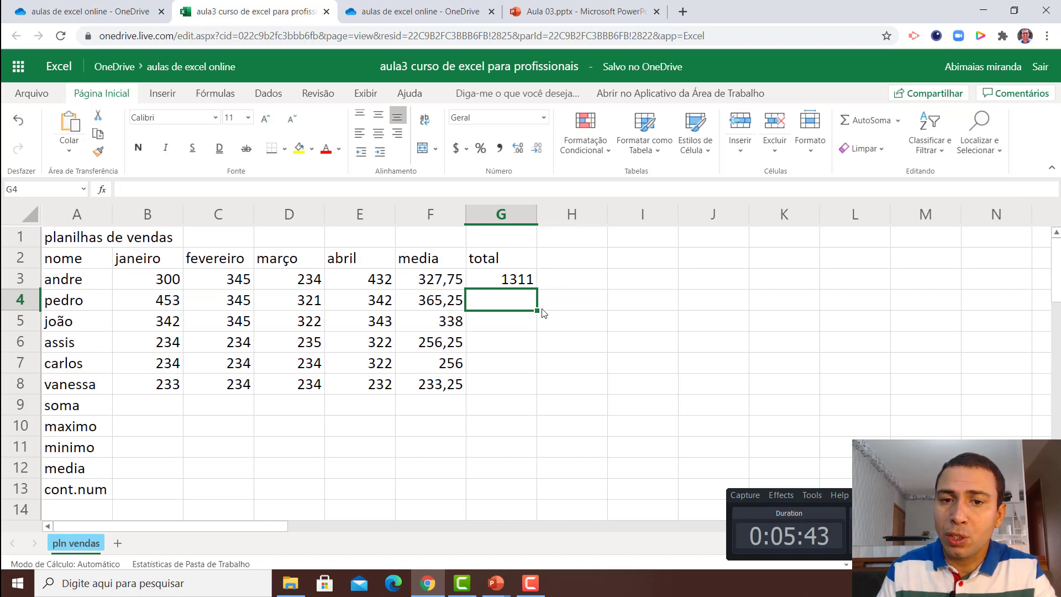
Copy the total formula from G3 down through G8 with AutoFill and check the formulas in F3 and G3.
key(Up)
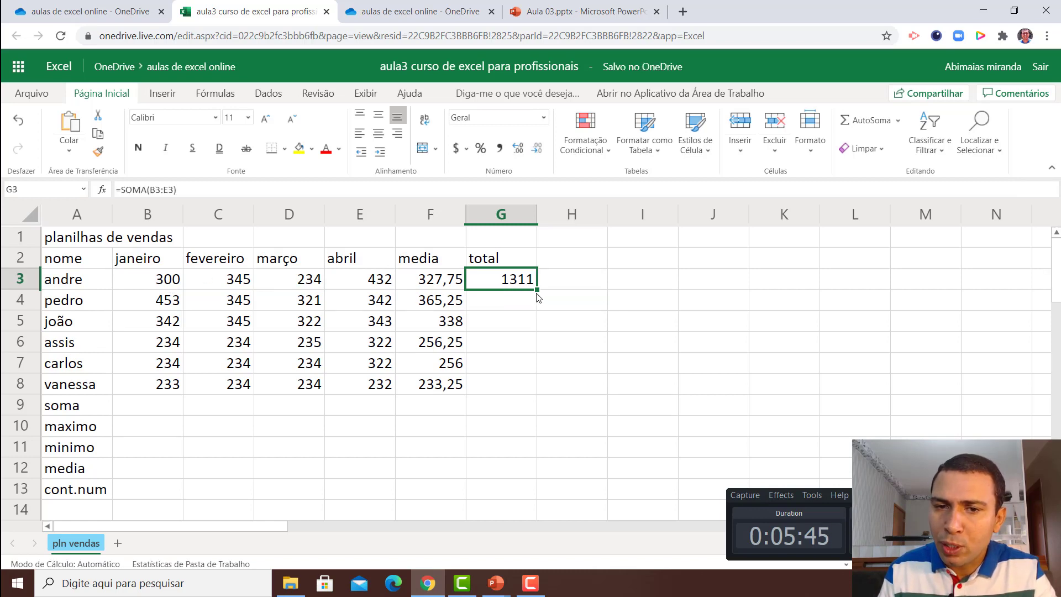
drag(538, 298, 537, 375)
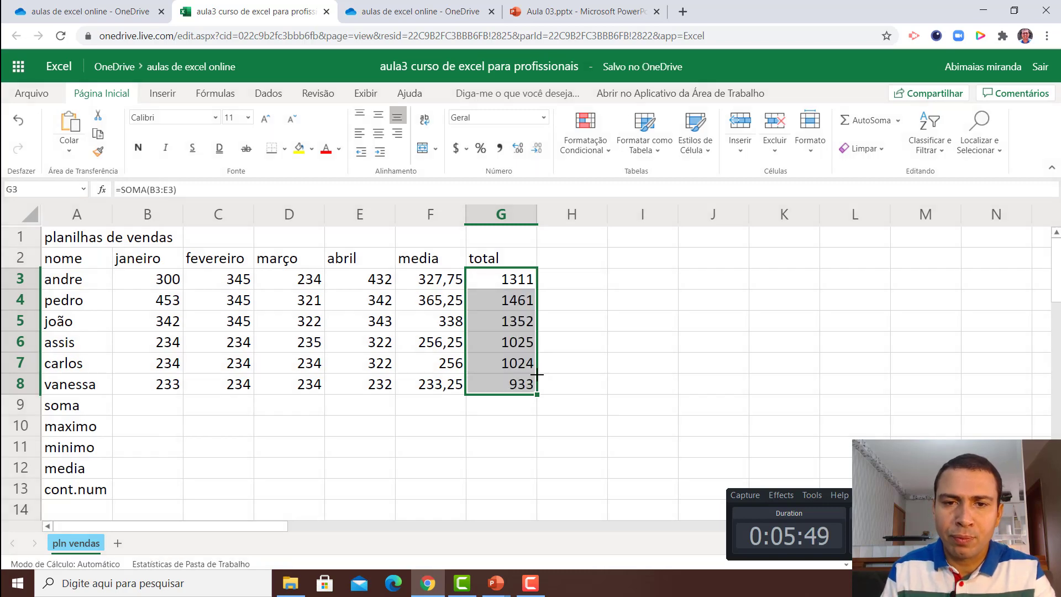
click(426, 284)
click(497, 283)
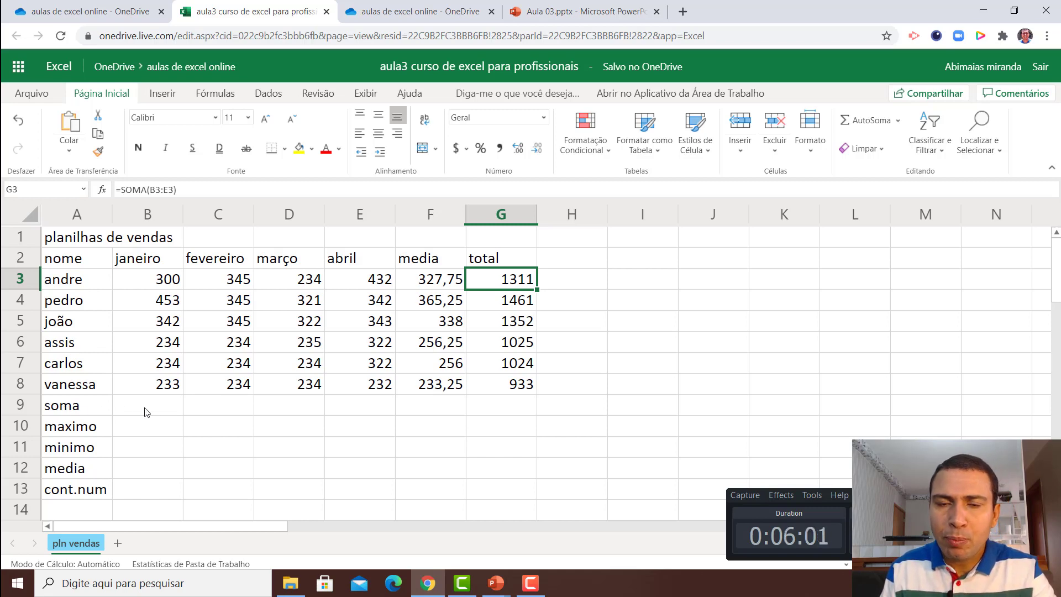
Examine the empty soma row and the cell range used by the total formula in G3.
click(61, 408)
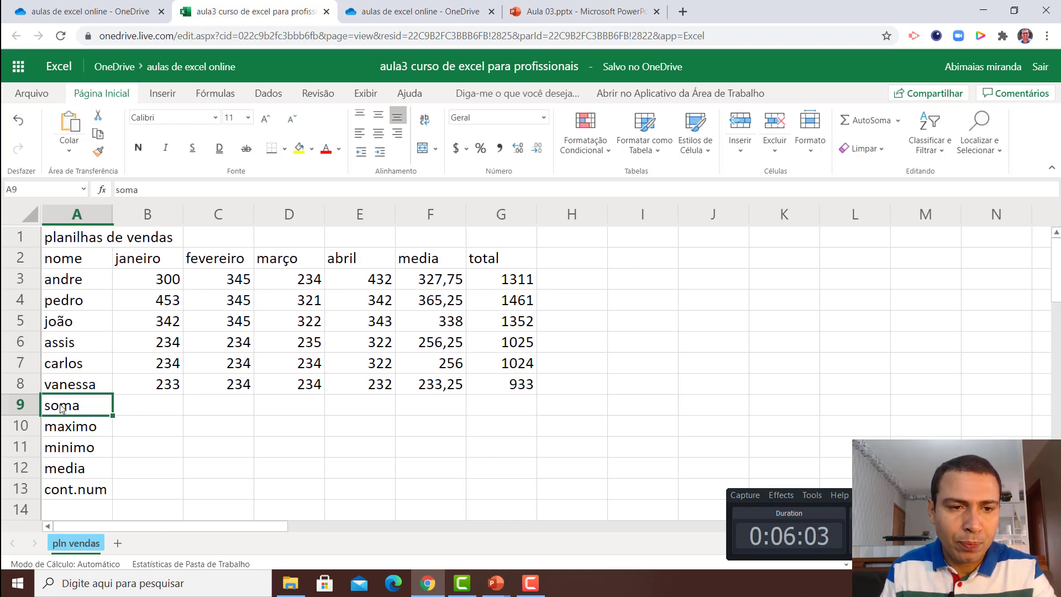
click(138, 411)
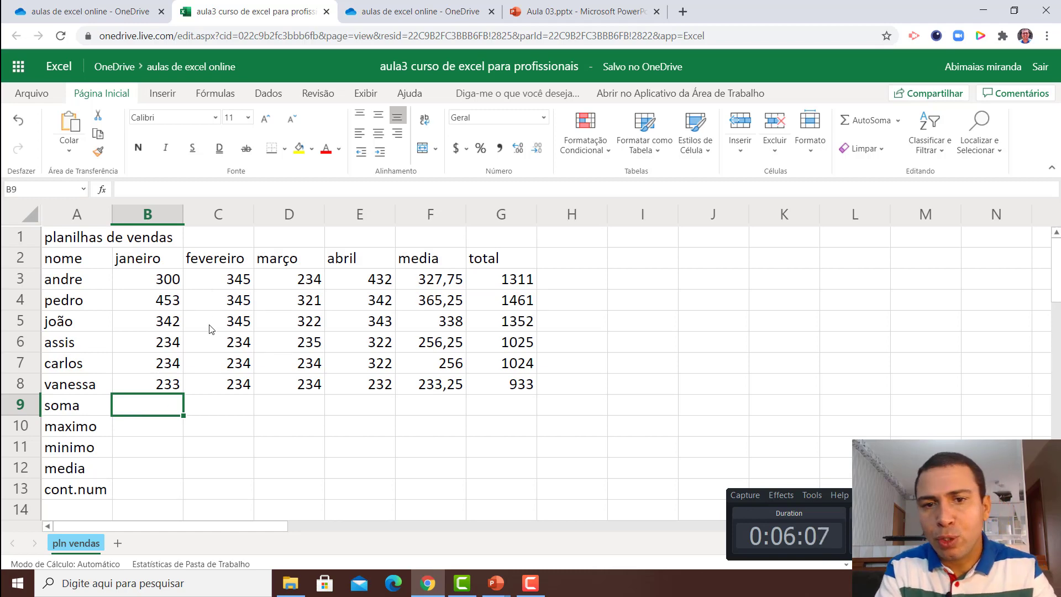
click(513, 279)
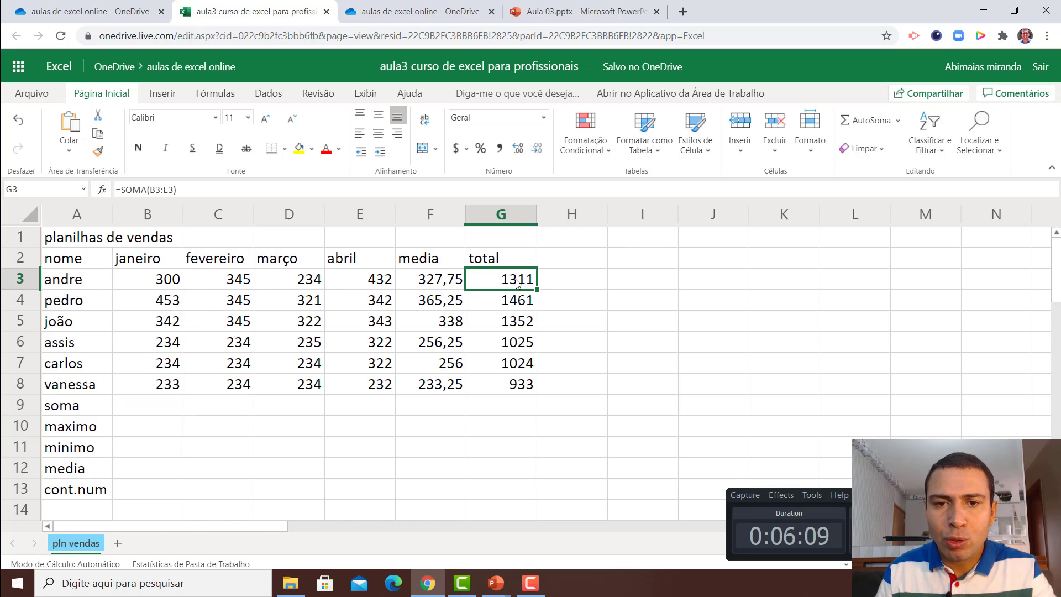
double_click(513, 279)
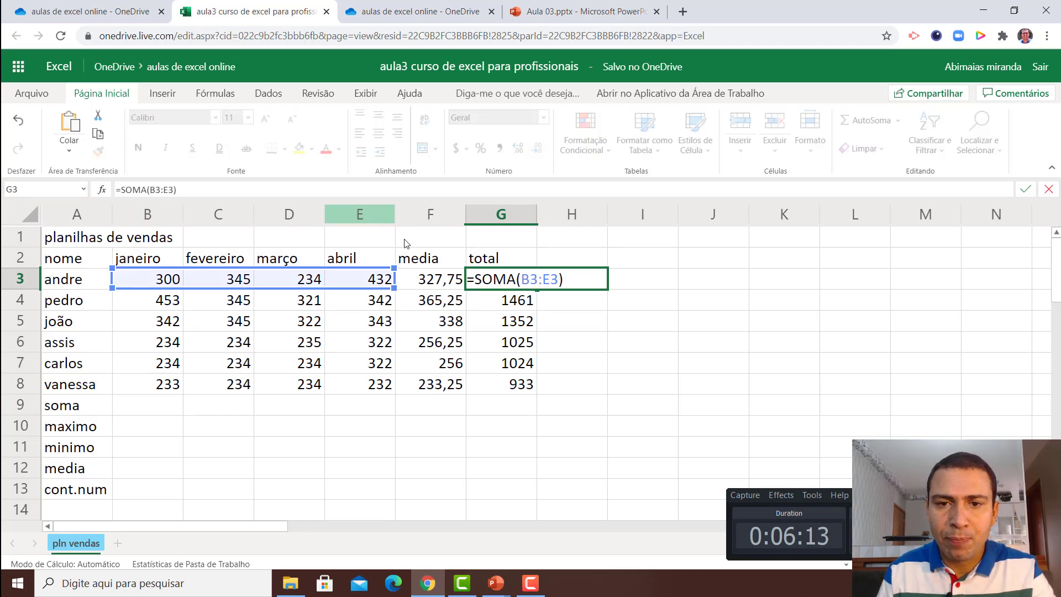
click(575, 342)
Enter the formula =soma(B3:B8) in cell B9 to total the janeiro column, and check the cell.
click(157, 409)
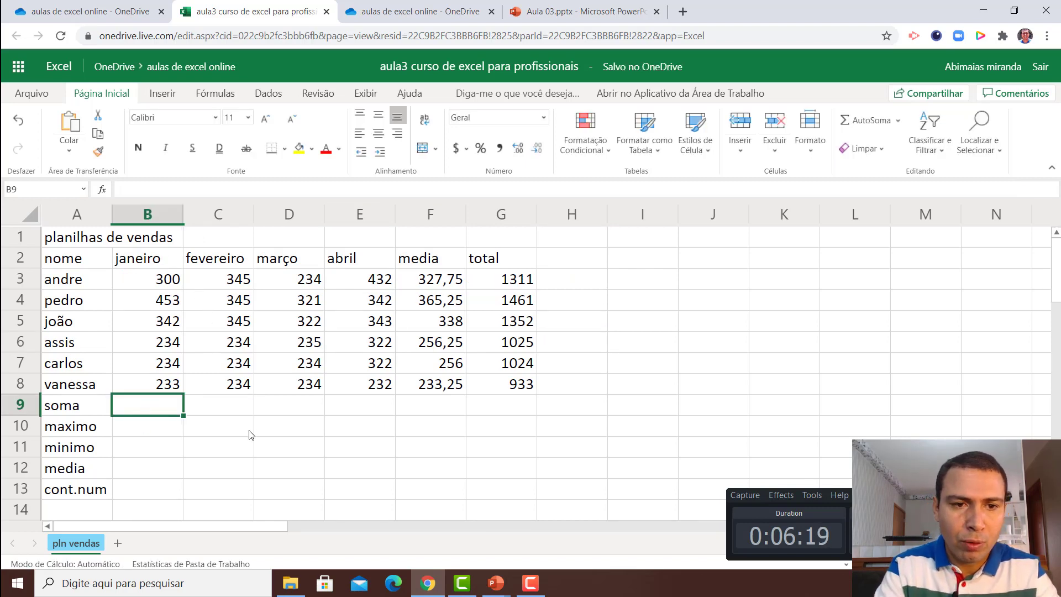
text(=som)
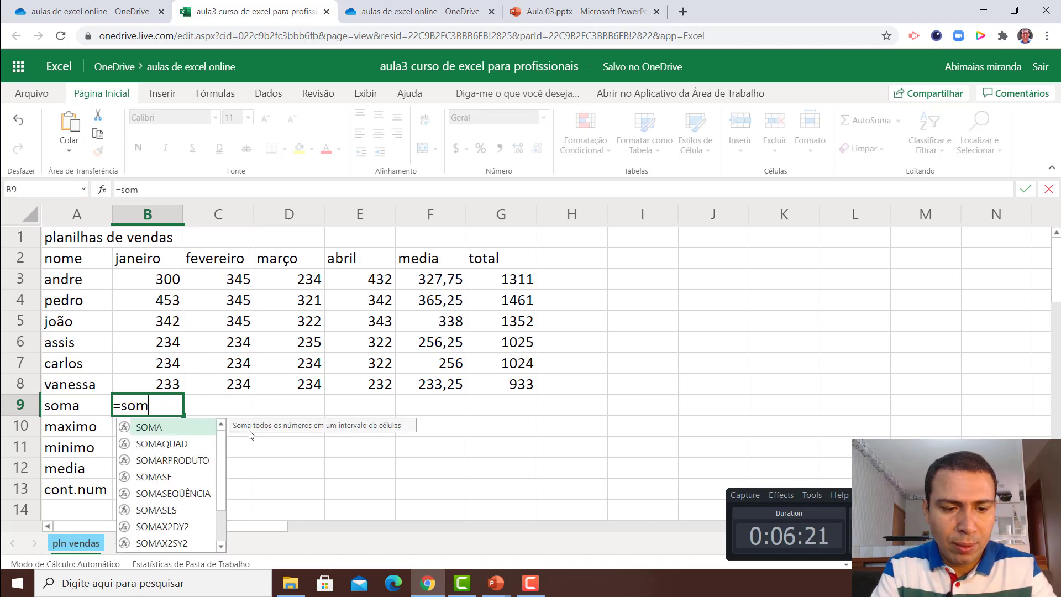
text(a()
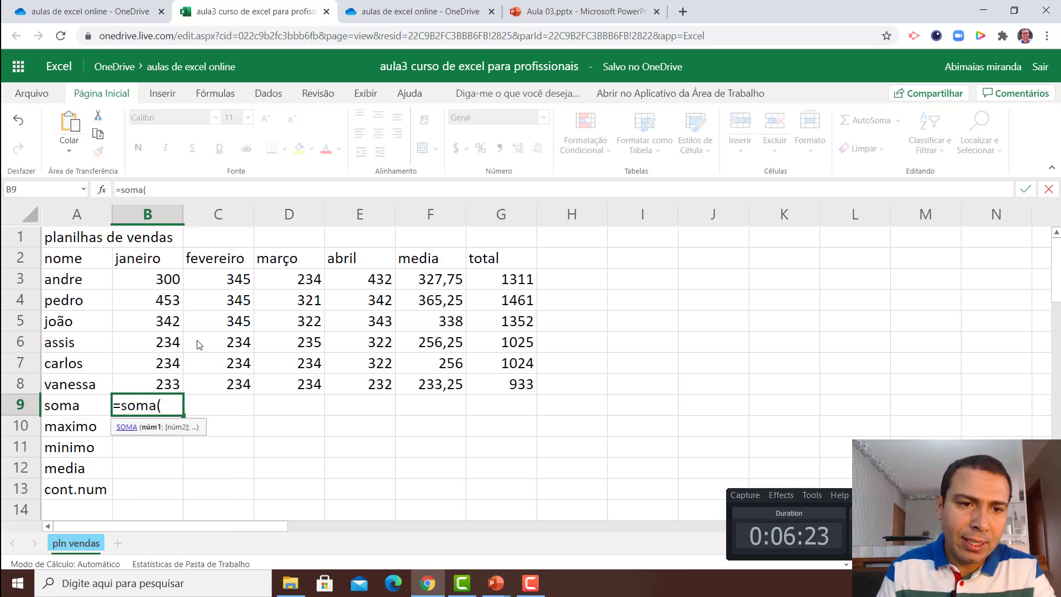
drag(149, 281, 154, 382)
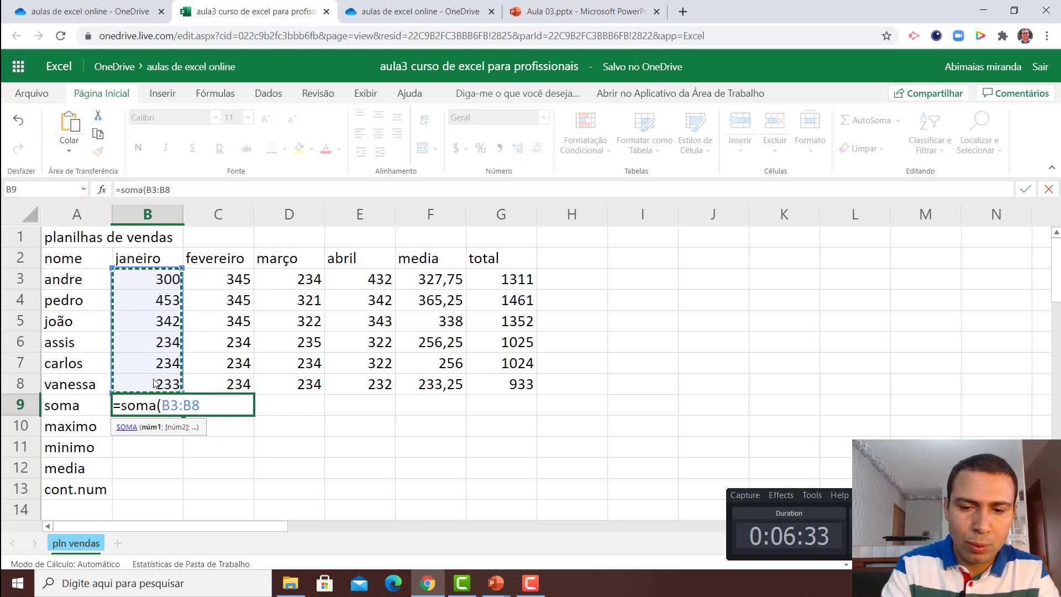
text())
key(Return)
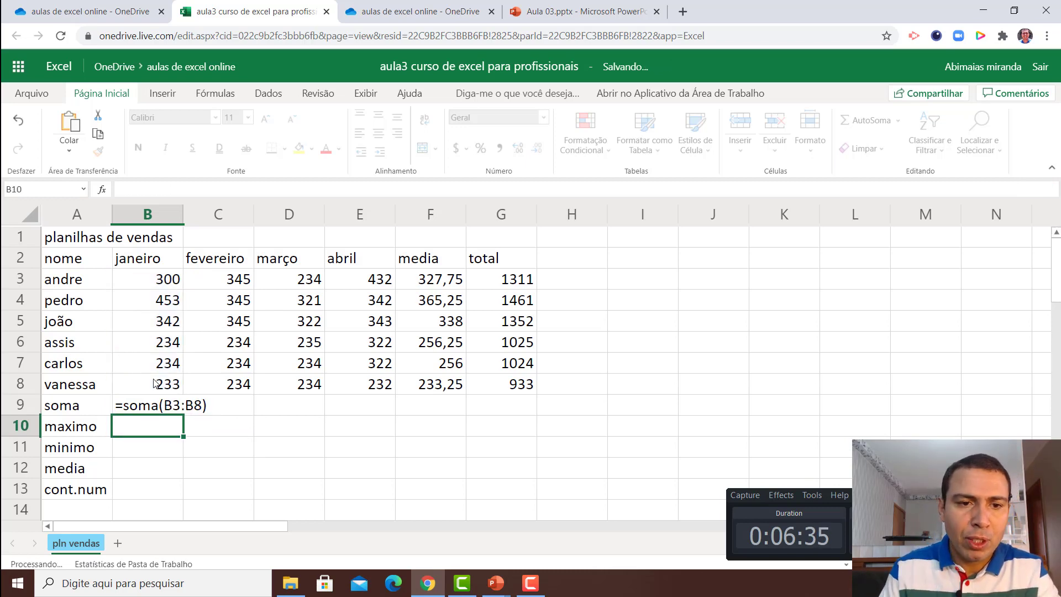
click(161, 411)
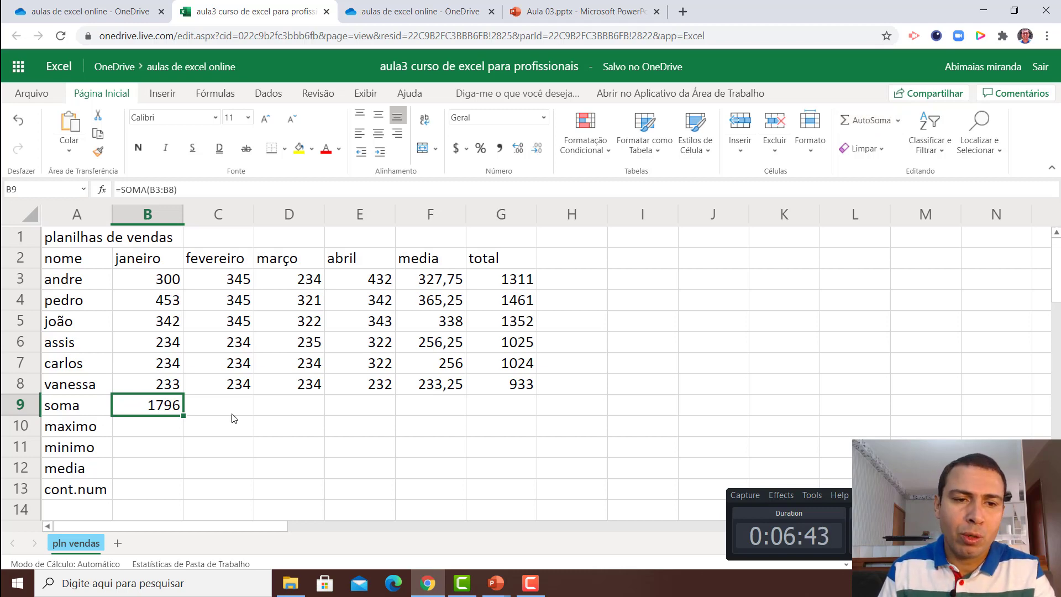
Total the fevereiro values C3:C8 and the março values D3:D8 in row 9 with AutoSoma.
drag(226, 282, 229, 389)
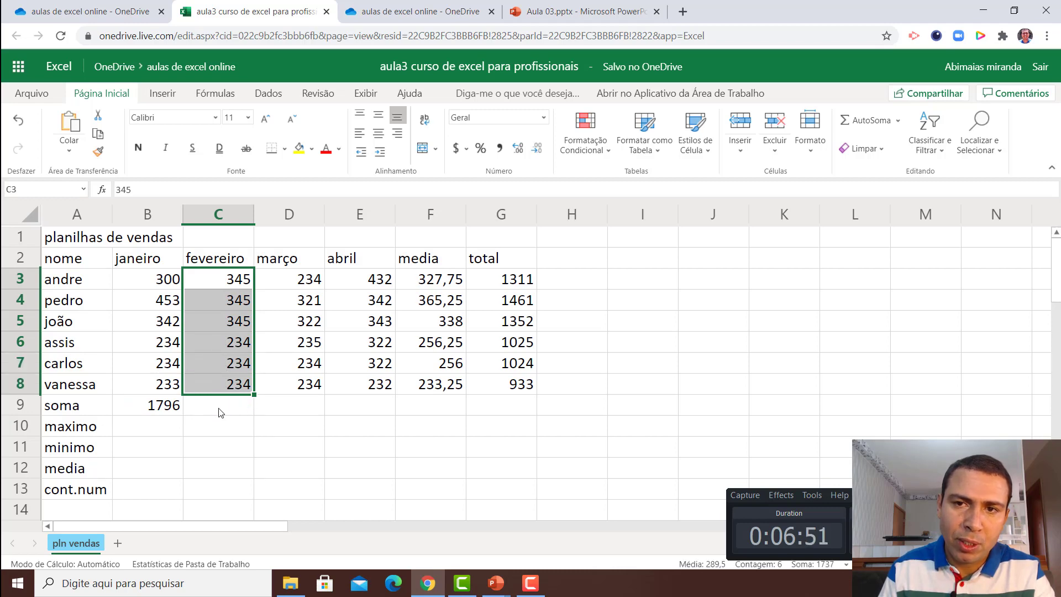
click(867, 122)
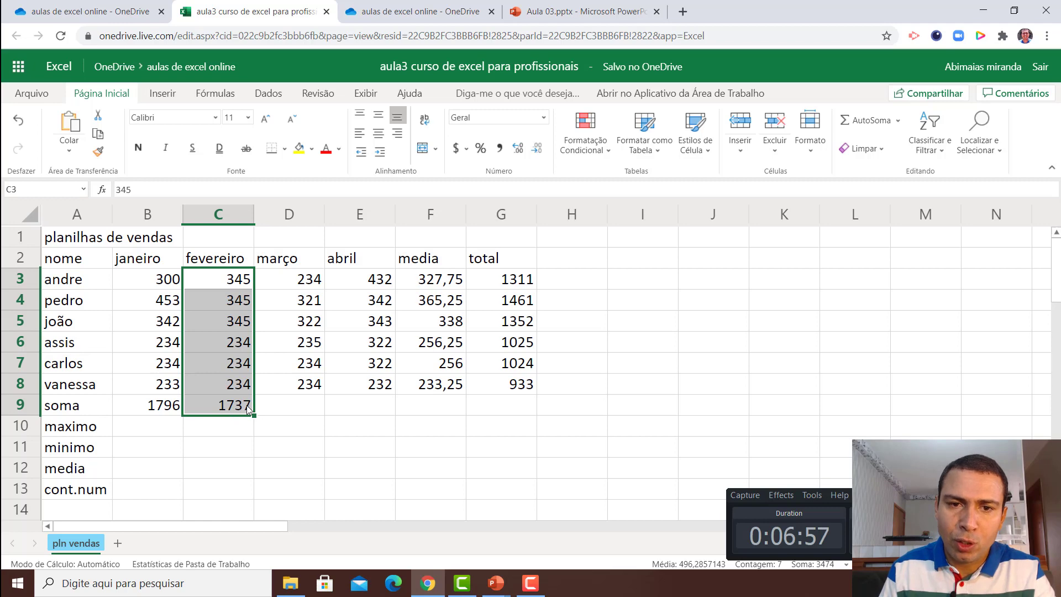
click(247, 405)
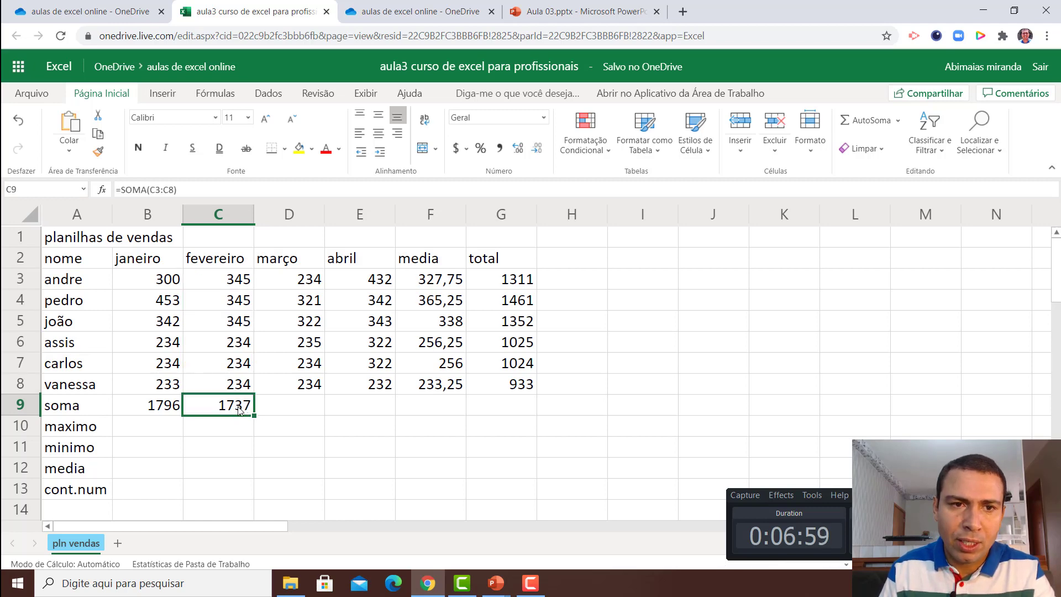
drag(303, 281, 307, 380)
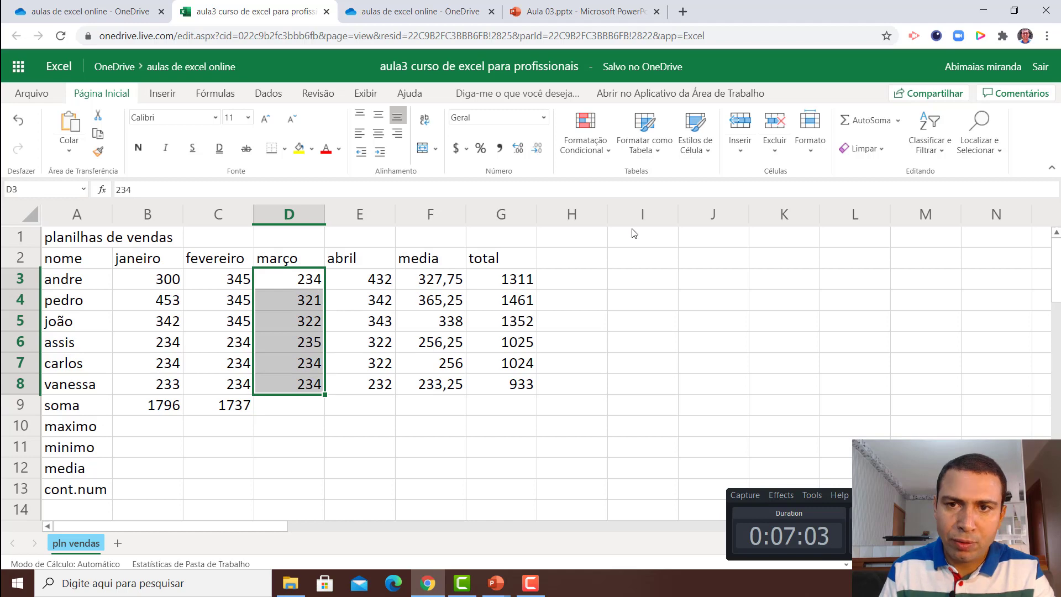
click(866, 122)
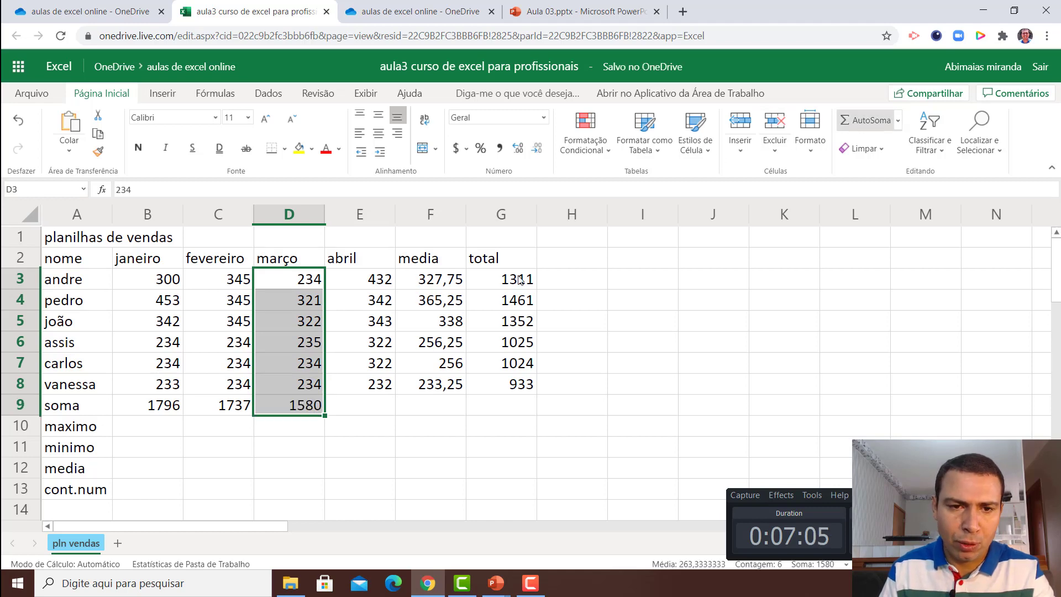
Copy the sum formula from D9 across through G9 with AutoFill.
click(299, 409)
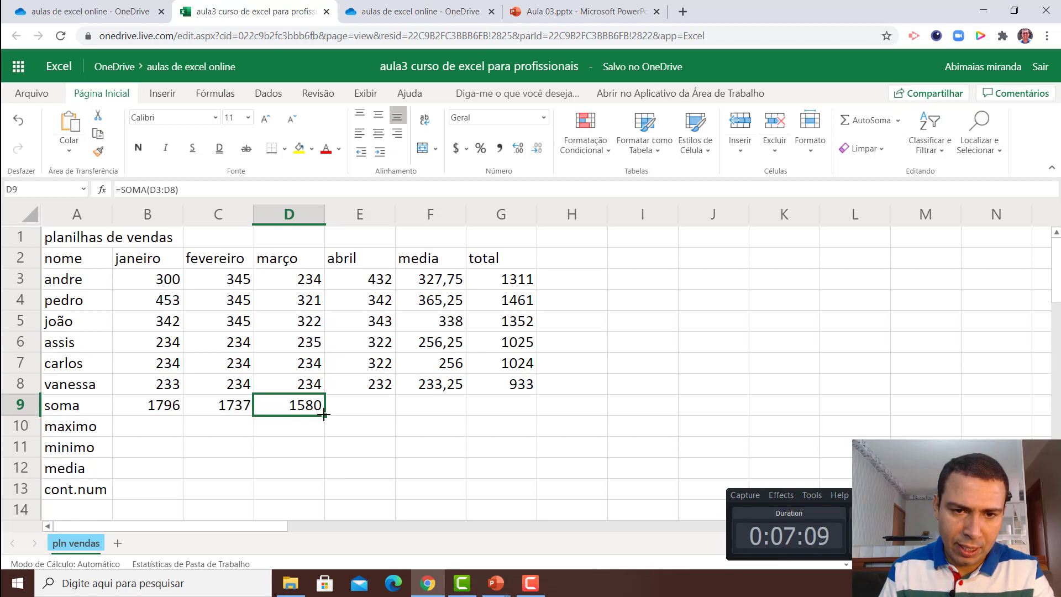
drag(325, 416, 497, 400)
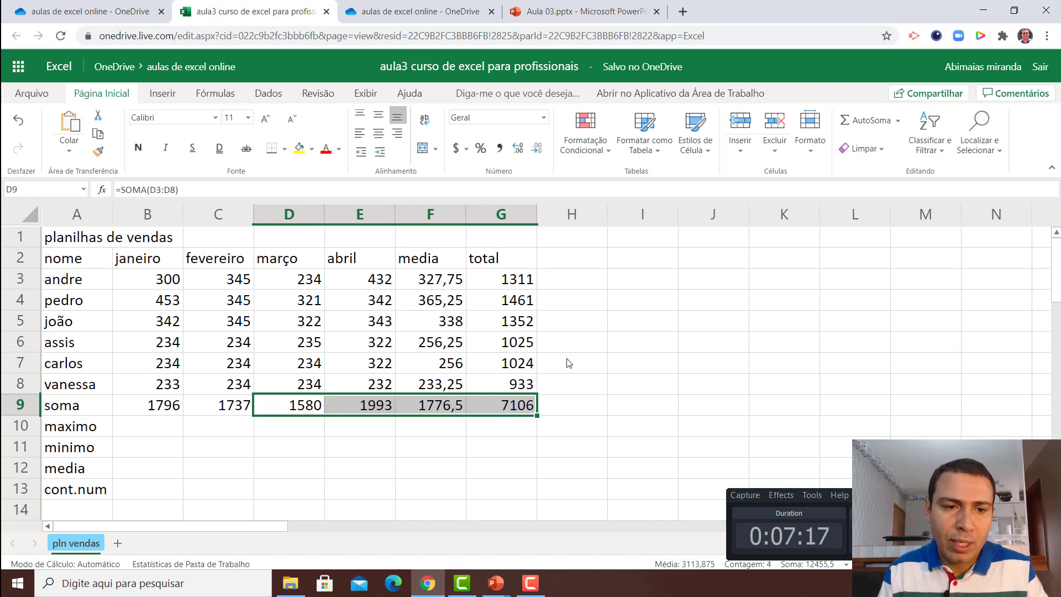
click(275, 405)
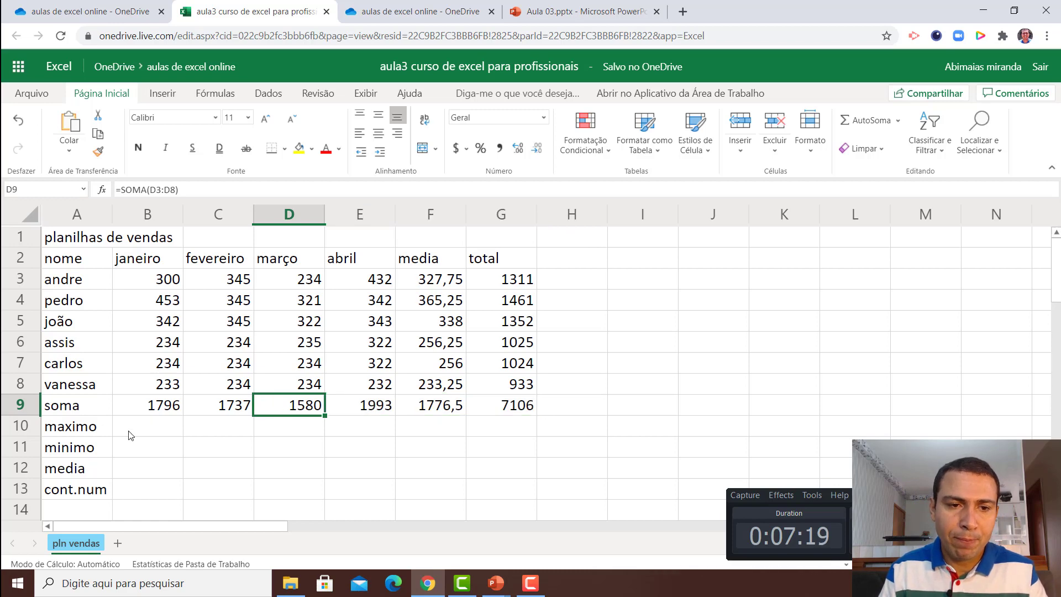
Highlight the janeiro values B3:B8 with yellow fill.
click(150, 431)
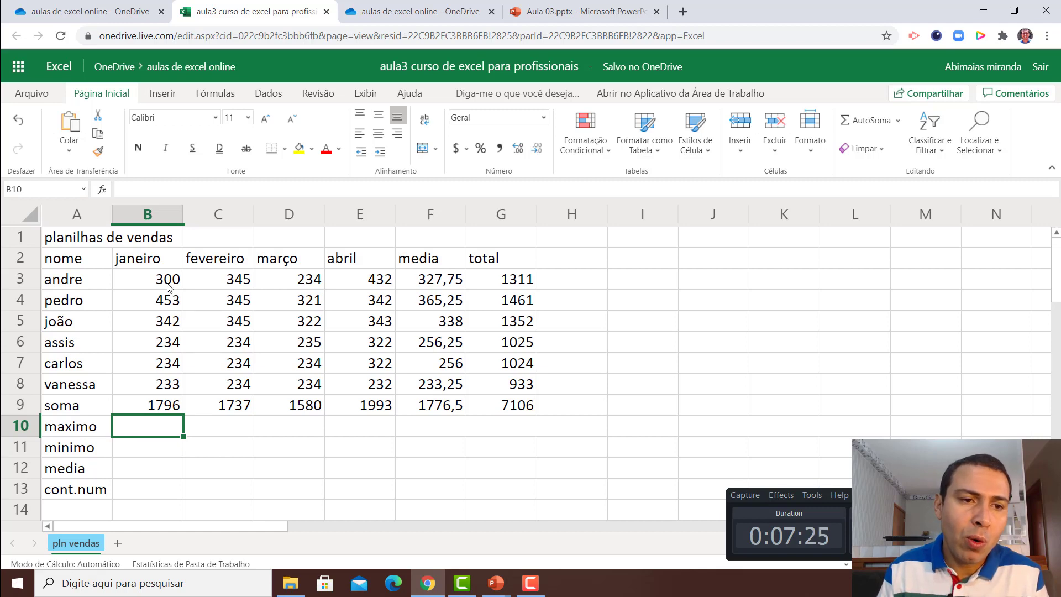
drag(170, 287, 159, 383)
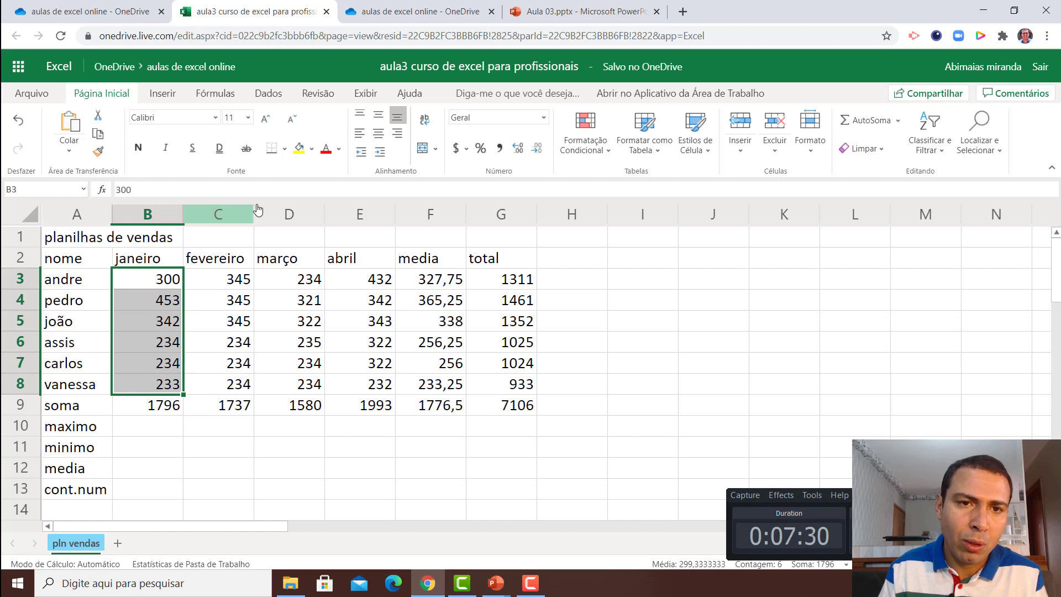
click(299, 154)
Enter =MÁXIMO(B3:B8) in cell B10 for the janeiro maximum and copy it across through G10 with AutoFill.
click(152, 430)
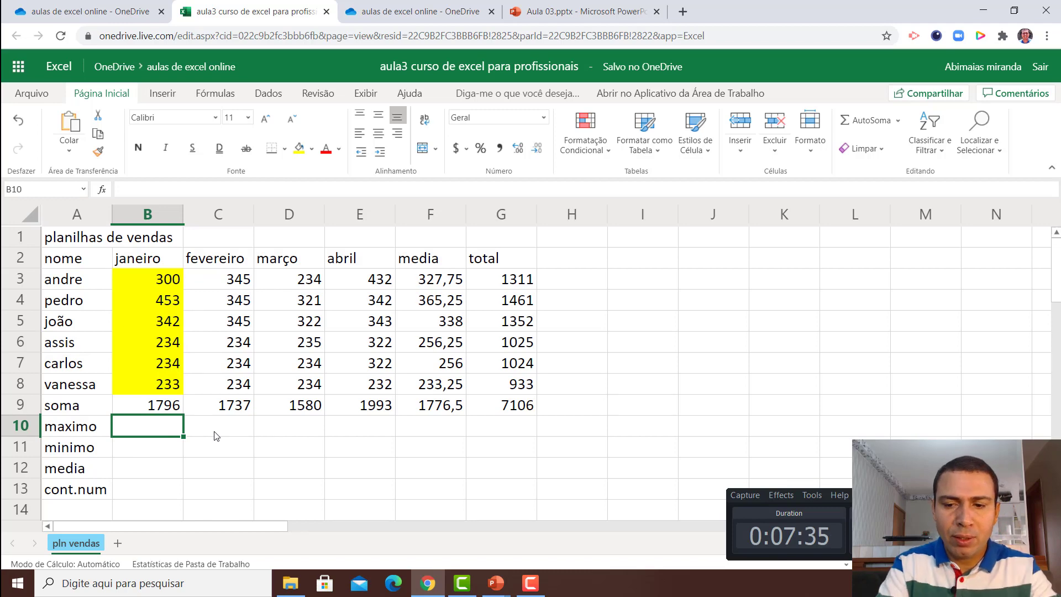
text(=)
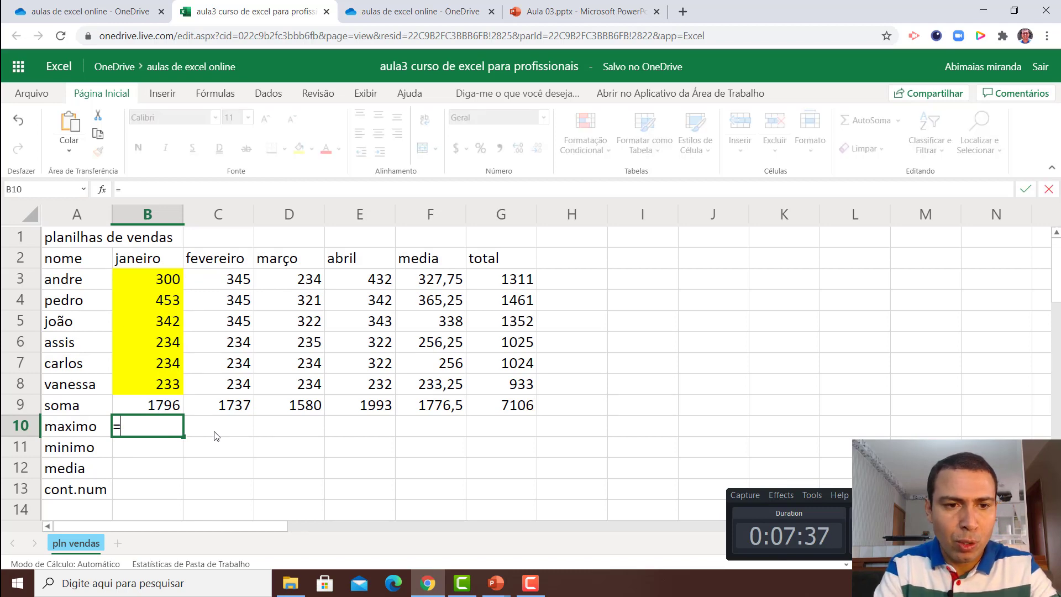
text(m)
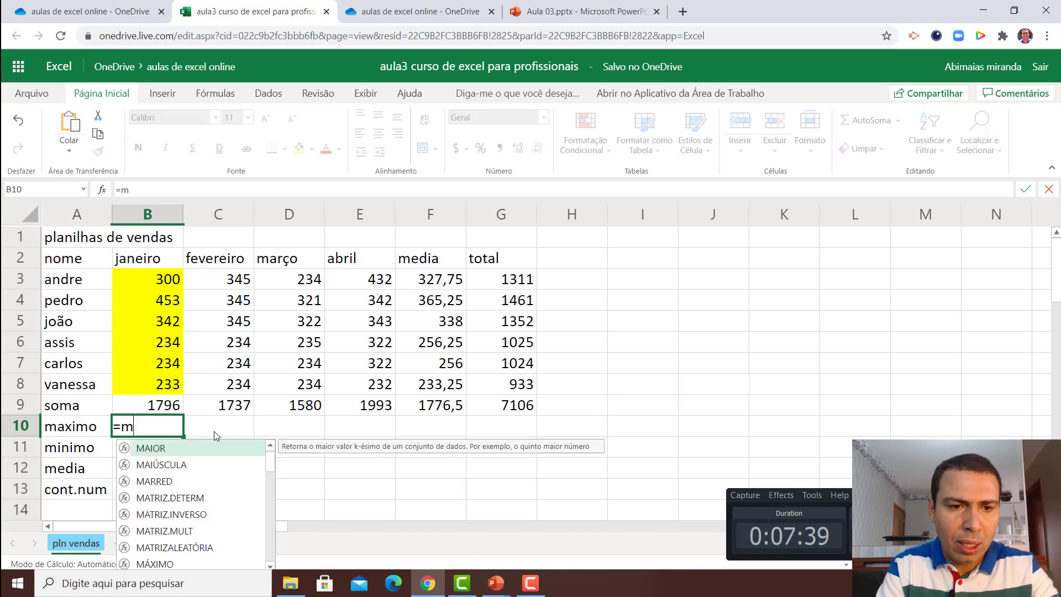
text(á)
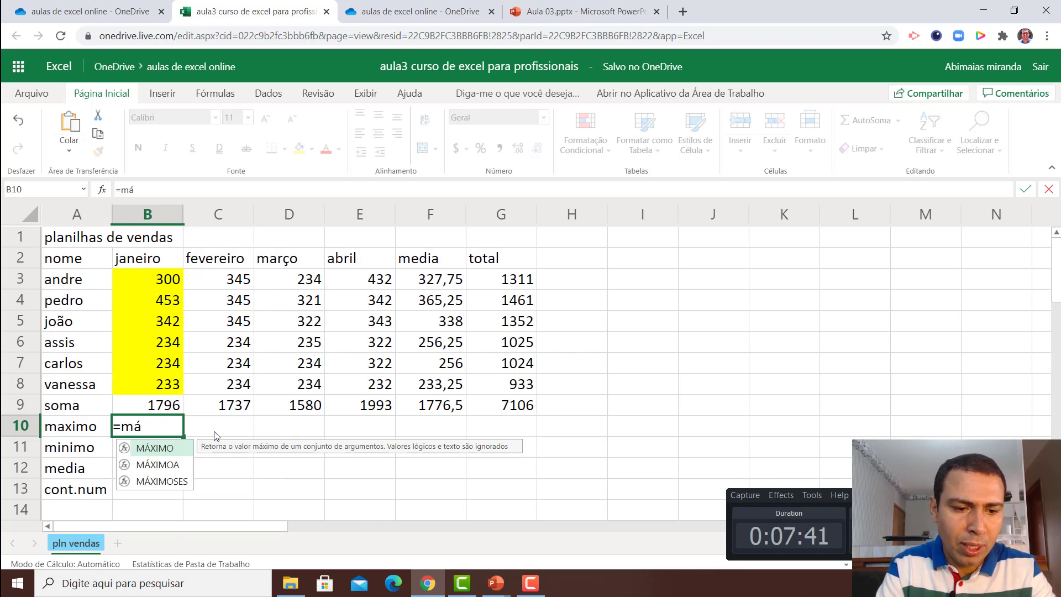
key(Tab)
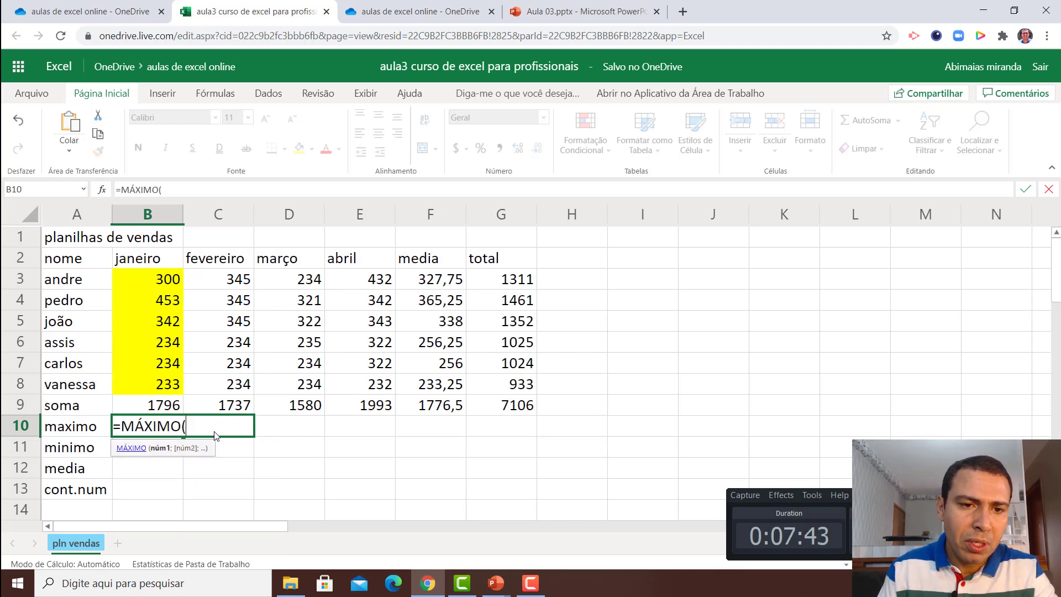
drag(151, 282, 149, 387)
text())
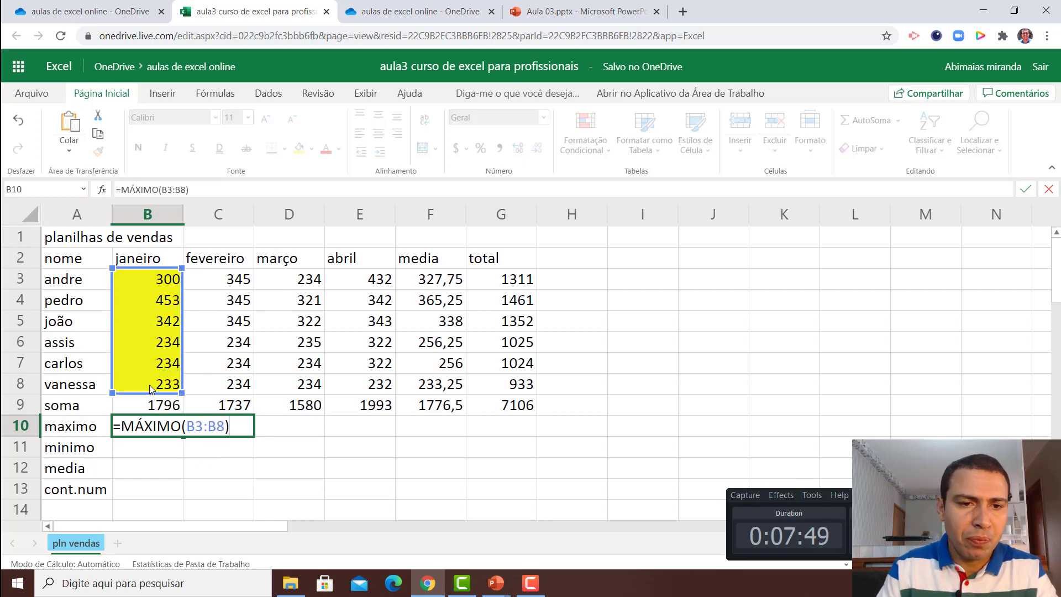
key(Return)
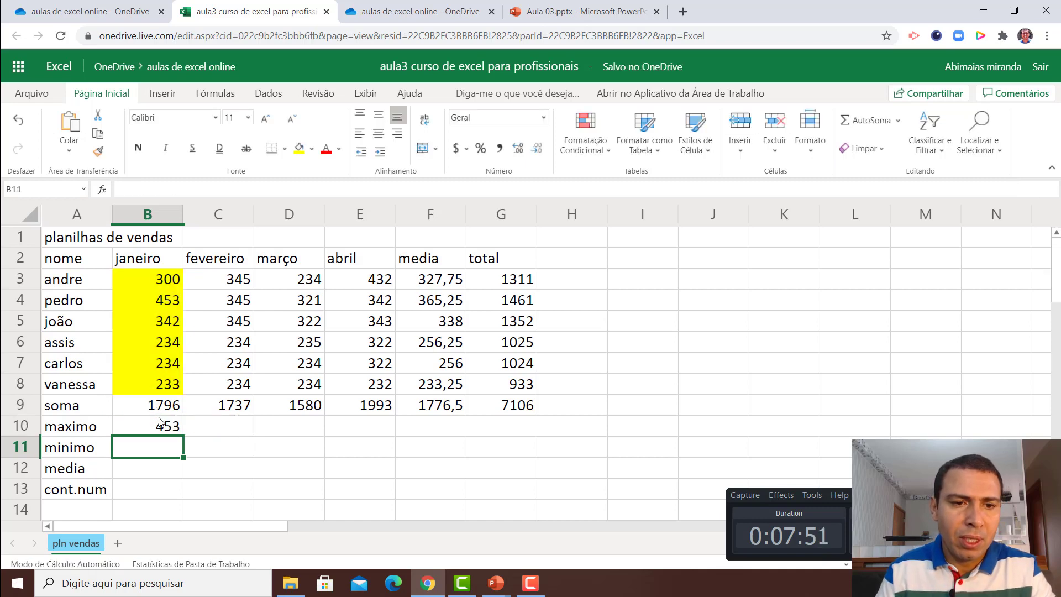
click(165, 433)
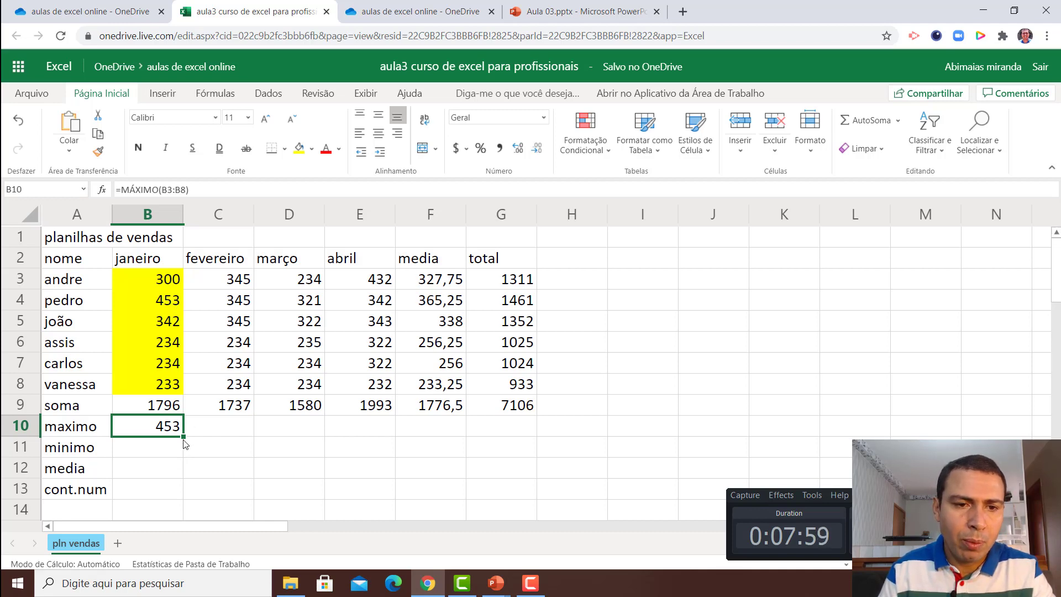
drag(191, 436, 486, 434)
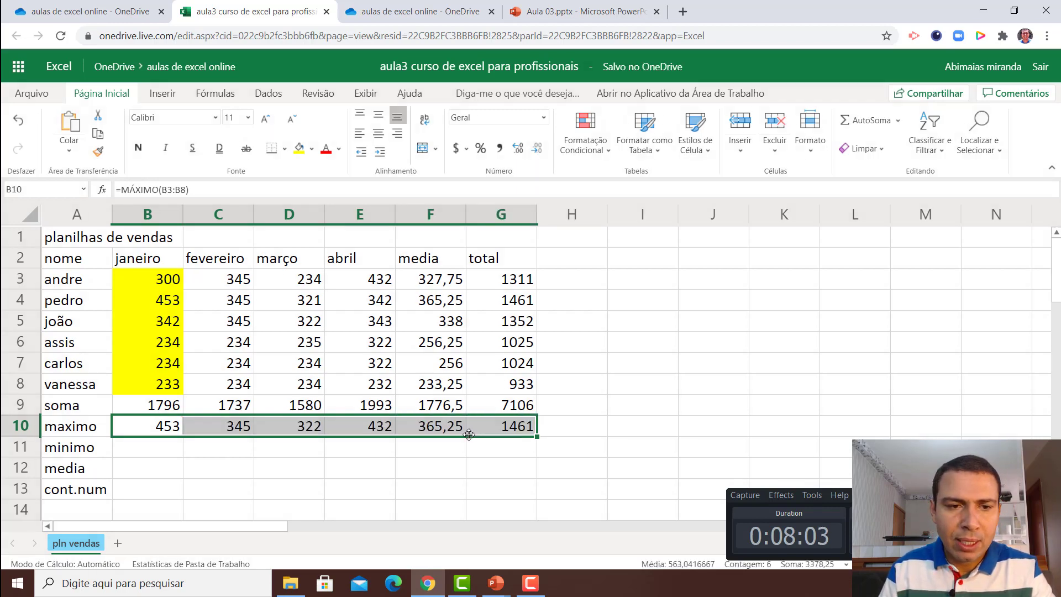
Enter =MÍNIMO(B3:B8) in cell B11 for the janeiro minimum and copy it across through G11 with AutoFill.
click(145, 456)
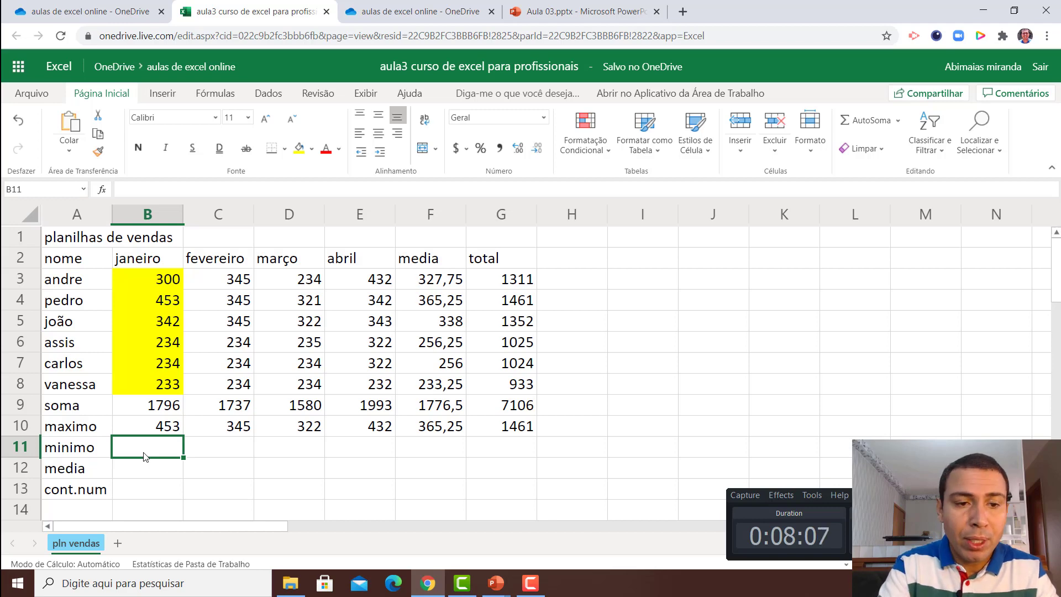
text(=m)
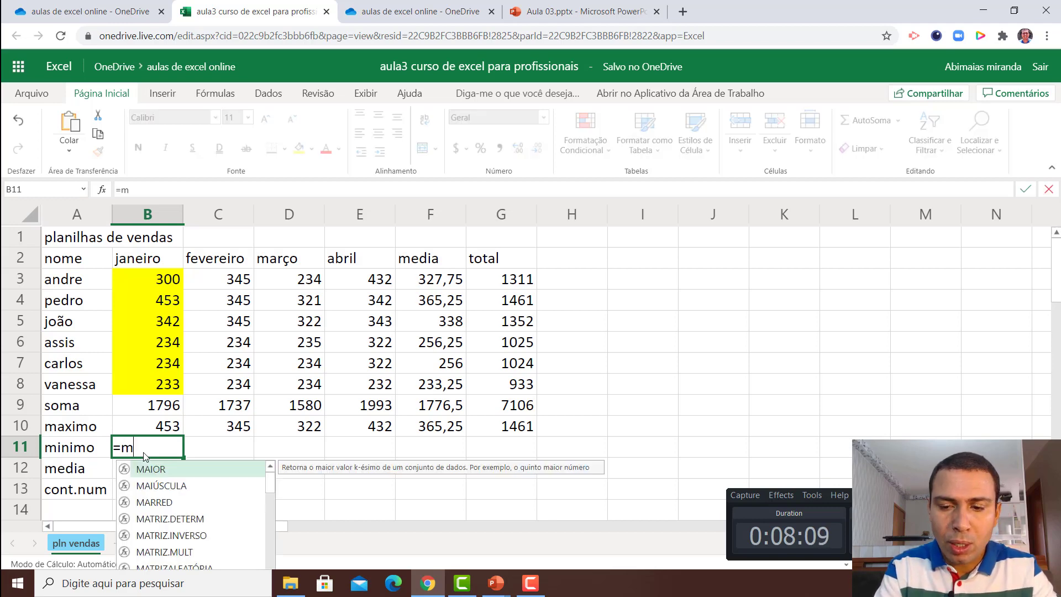
text(í)
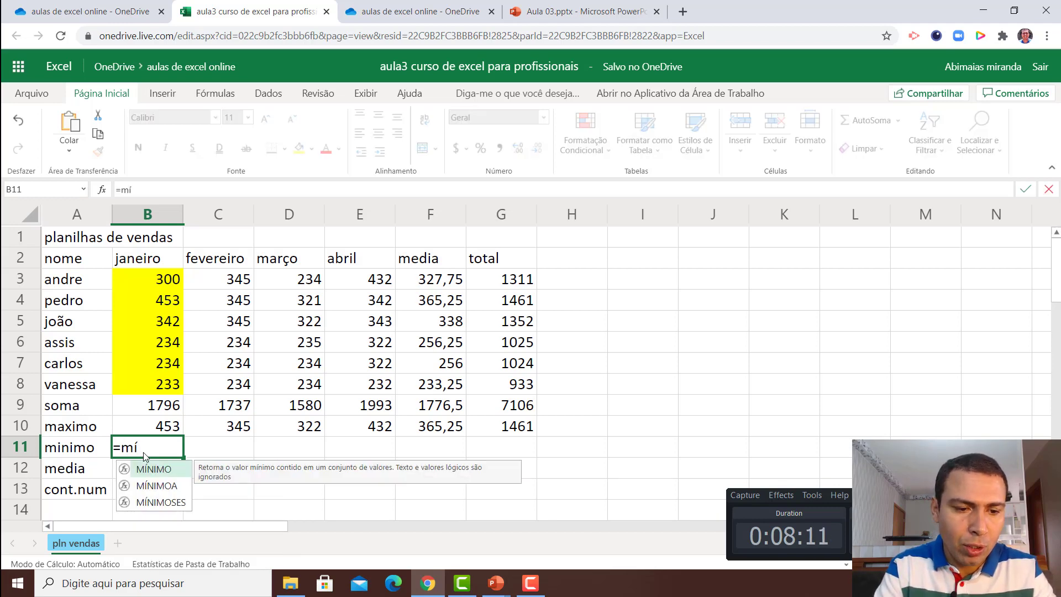
key(Tab)
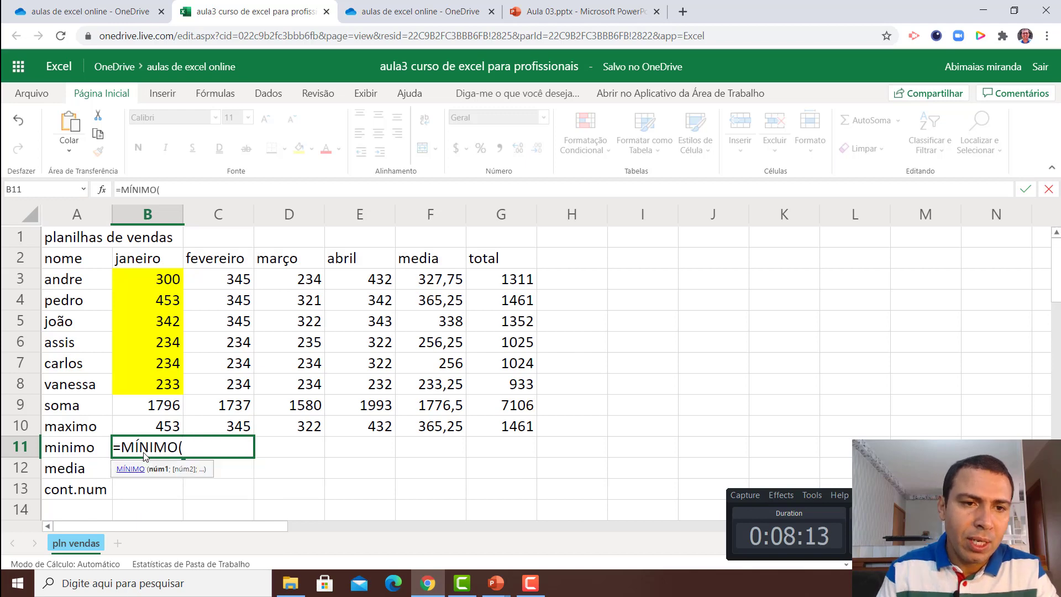
click(166, 285)
drag(161, 308, 155, 380)
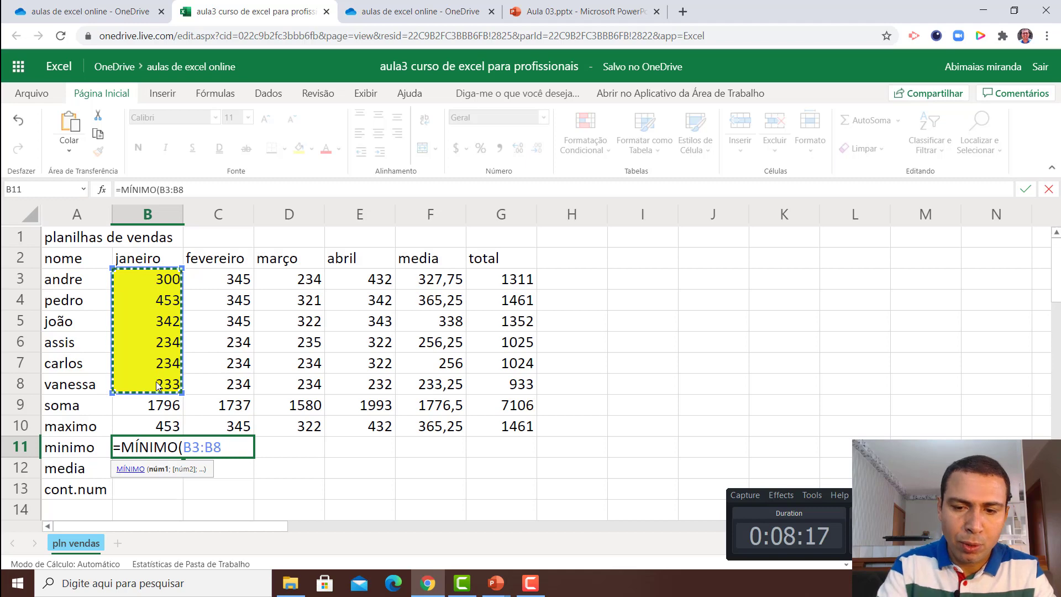
key(Return)
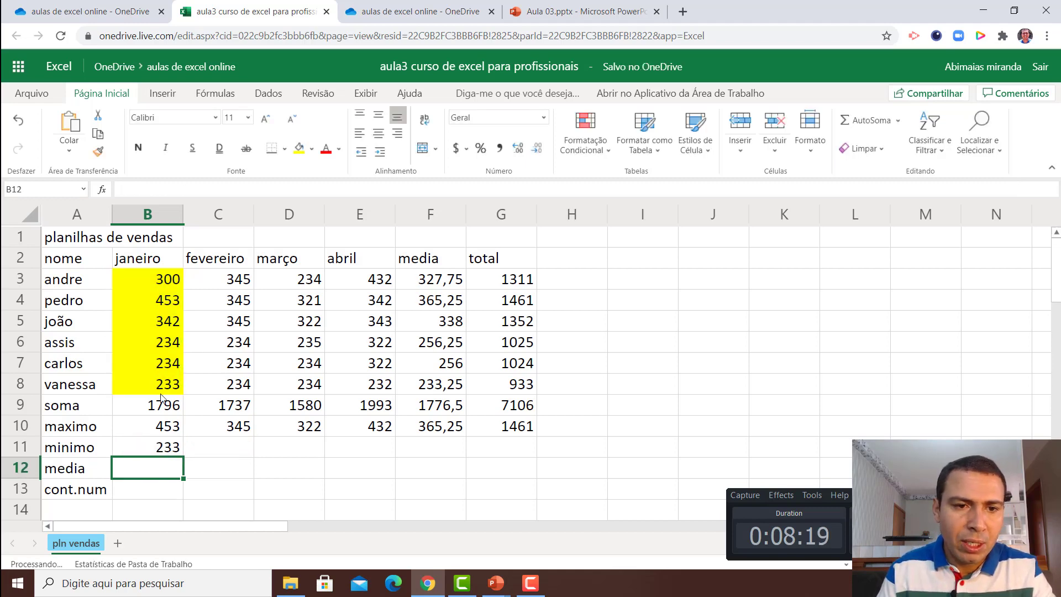
click(173, 453)
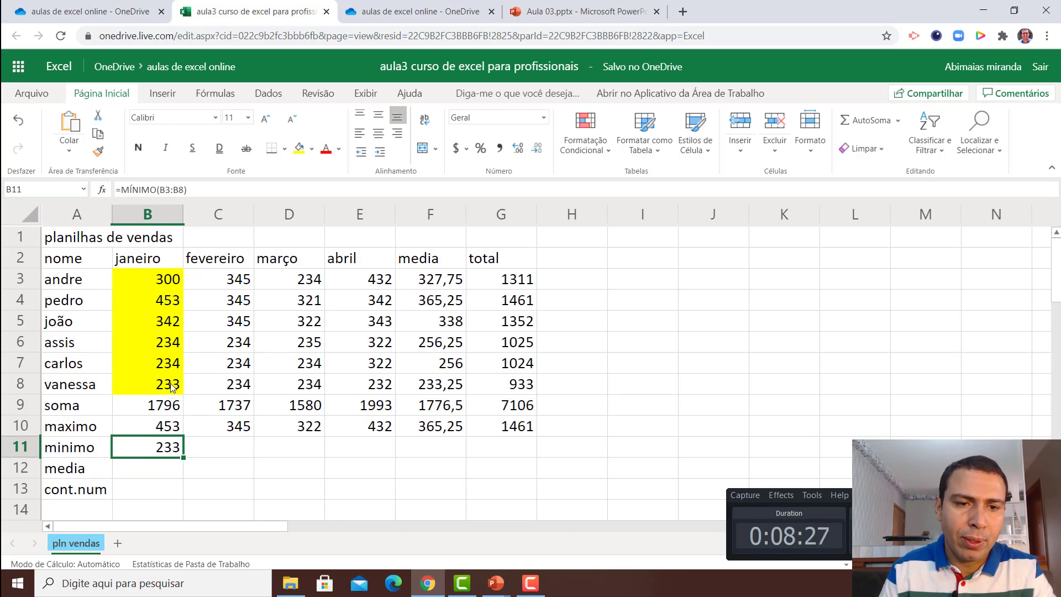
drag(186, 459, 468, 461)
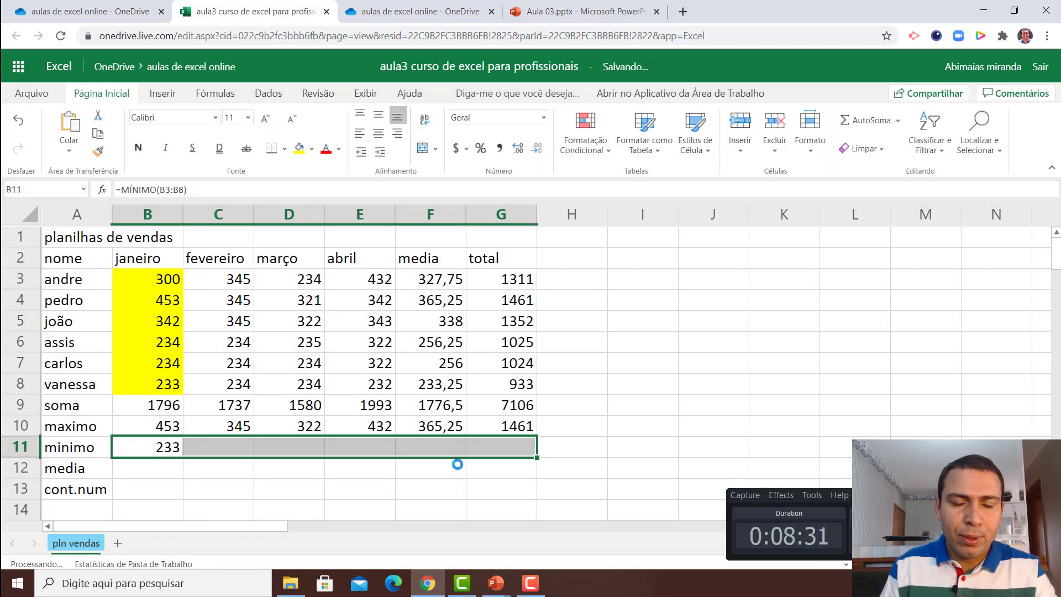
Enter =MÉDIA(B3:B8) in cell B12 for the janeiro average and copy it across through G12 with AutoFill.
click(133, 469)
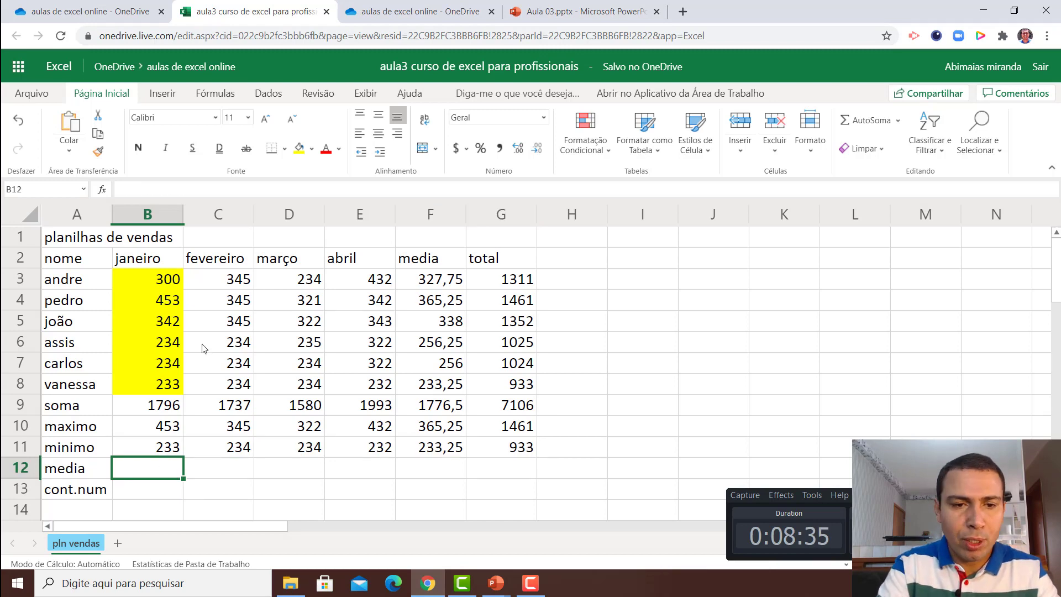
text(=)
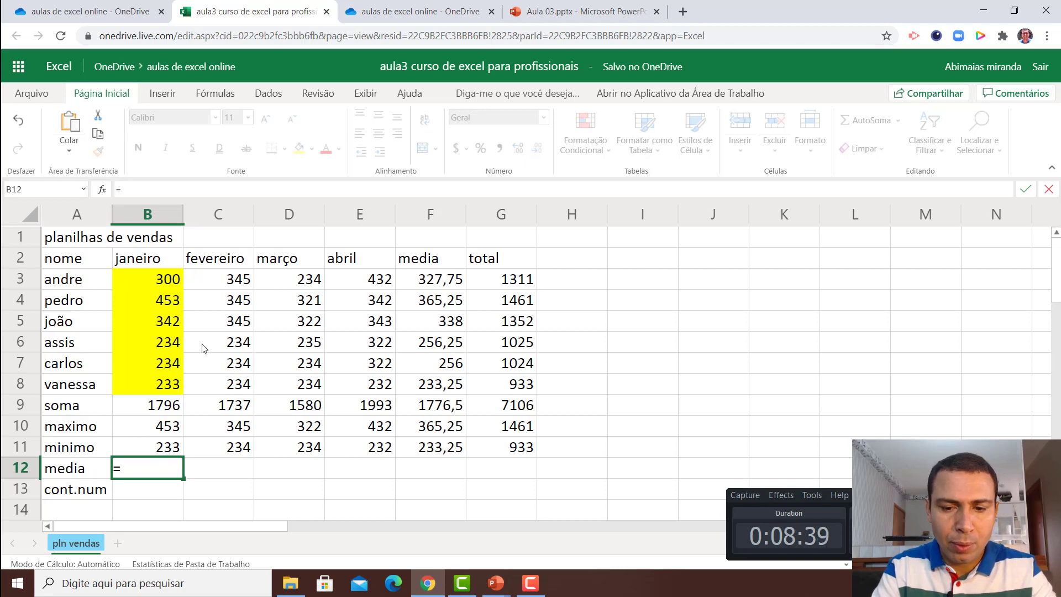
text(mé)
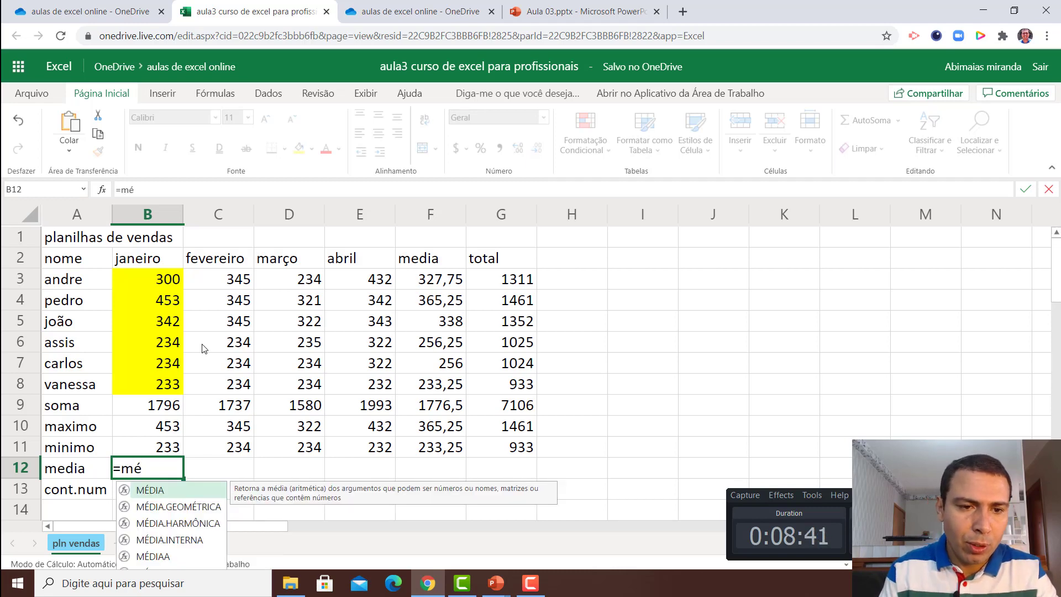
key(Tab)
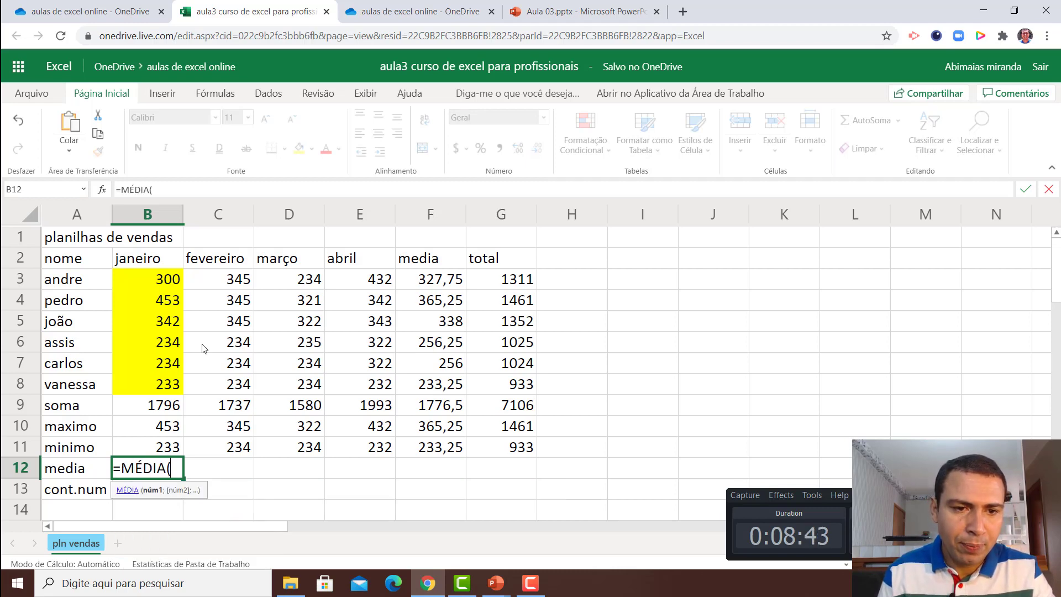
drag(166, 279, 152, 373)
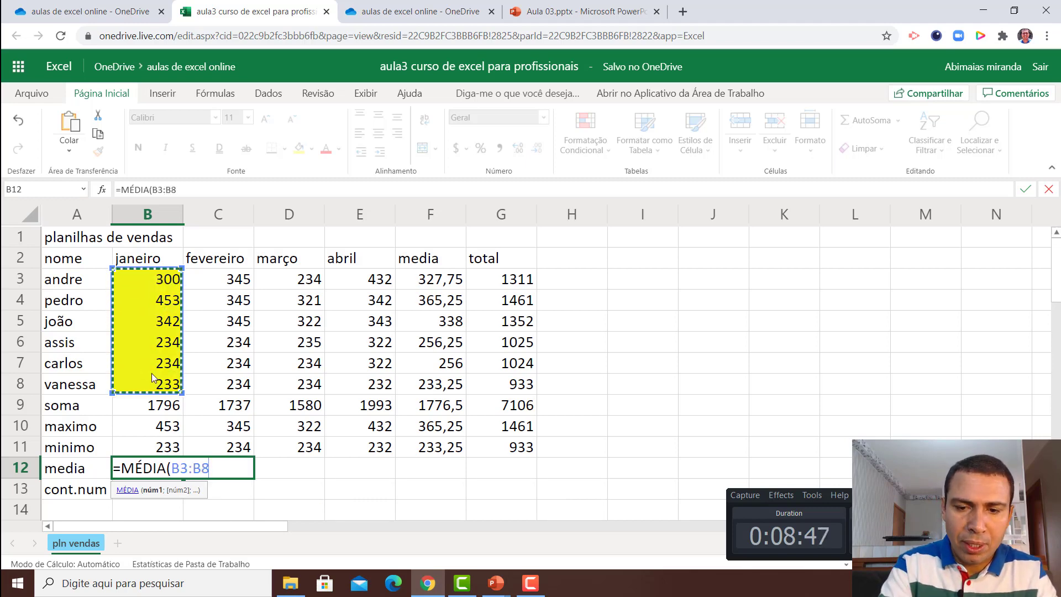
key(Return)
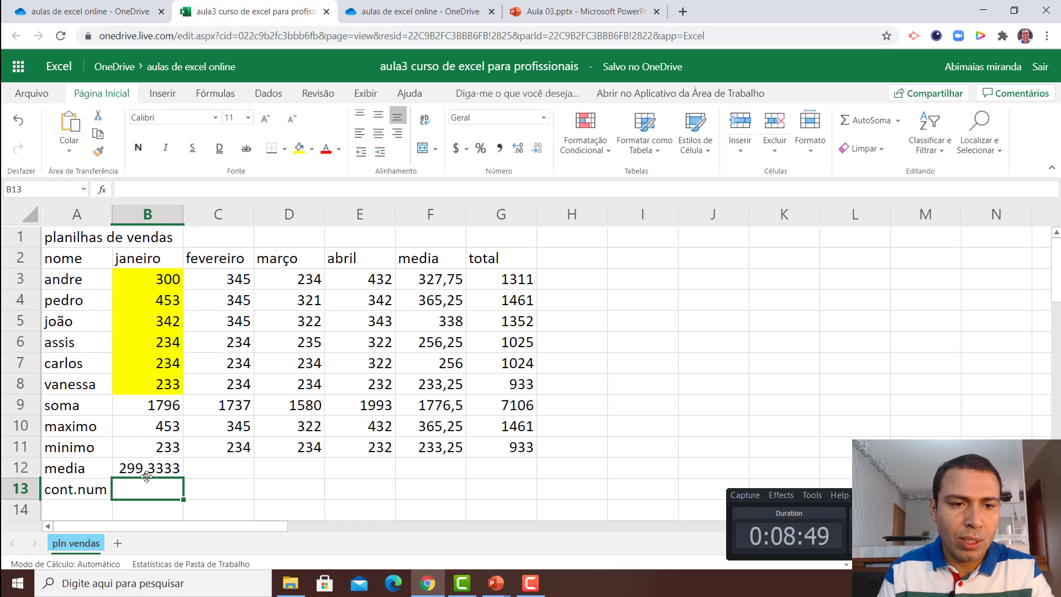
key(Up)
drag(183, 478, 506, 477)
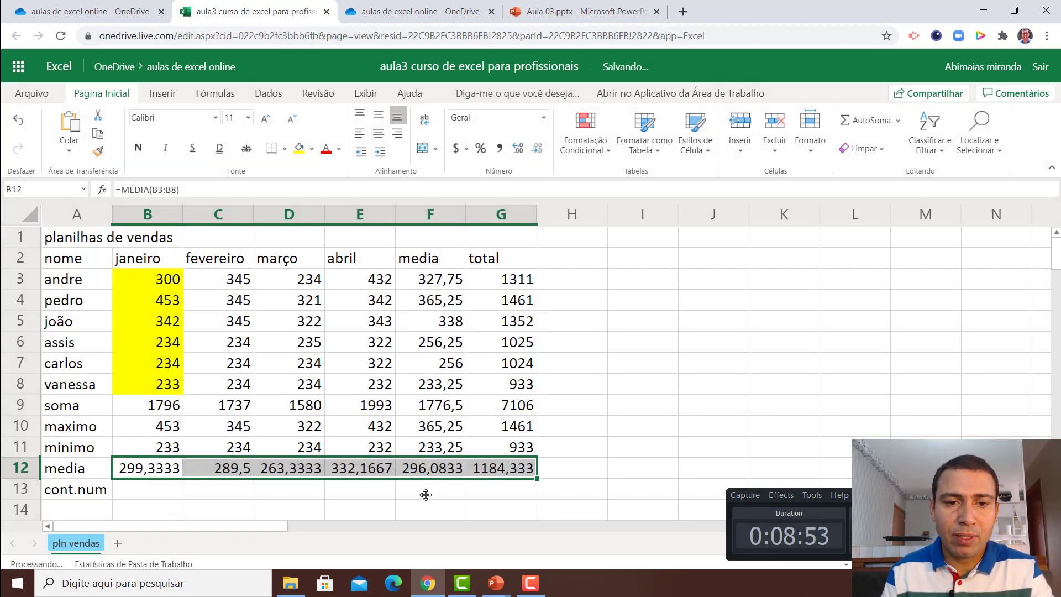
Enter =CONT.NÚM(B3:B8) in cell B13 to count the janeiro values, and check the cell.
click(155, 491)
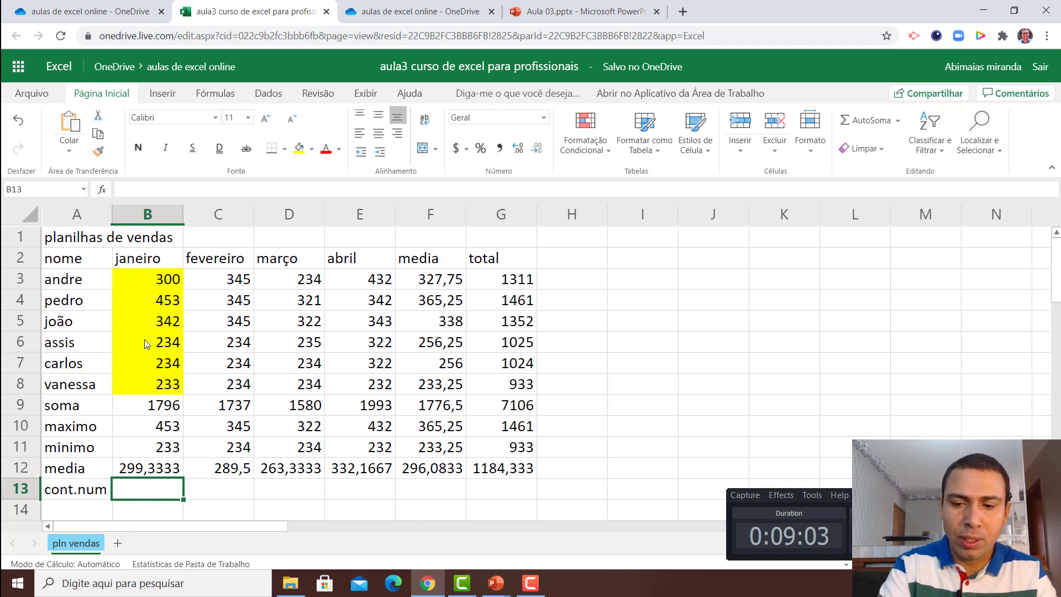
text(=cn)
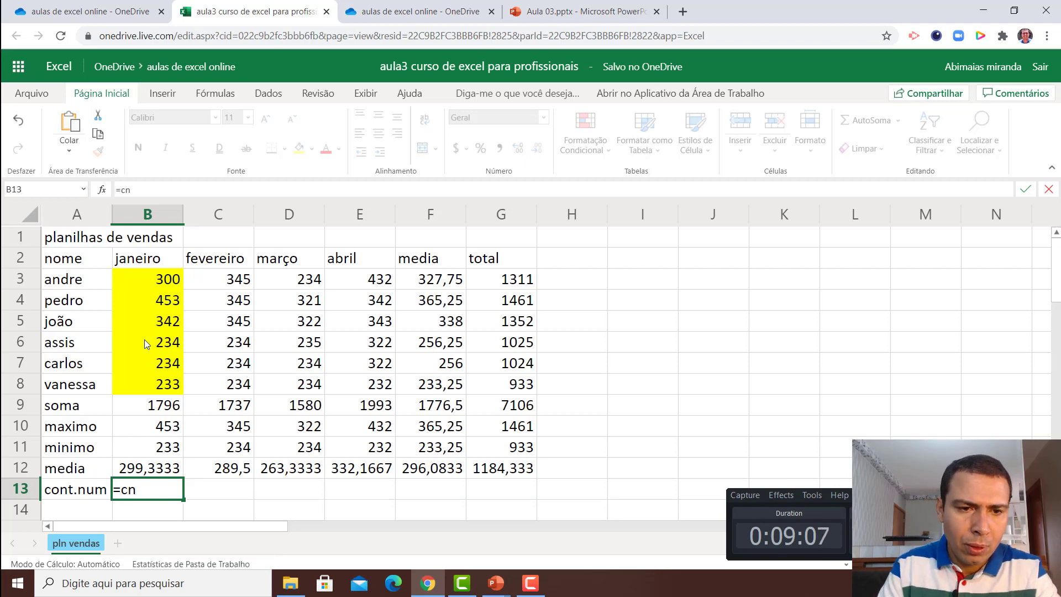
key(BackSpace)
text(onti)
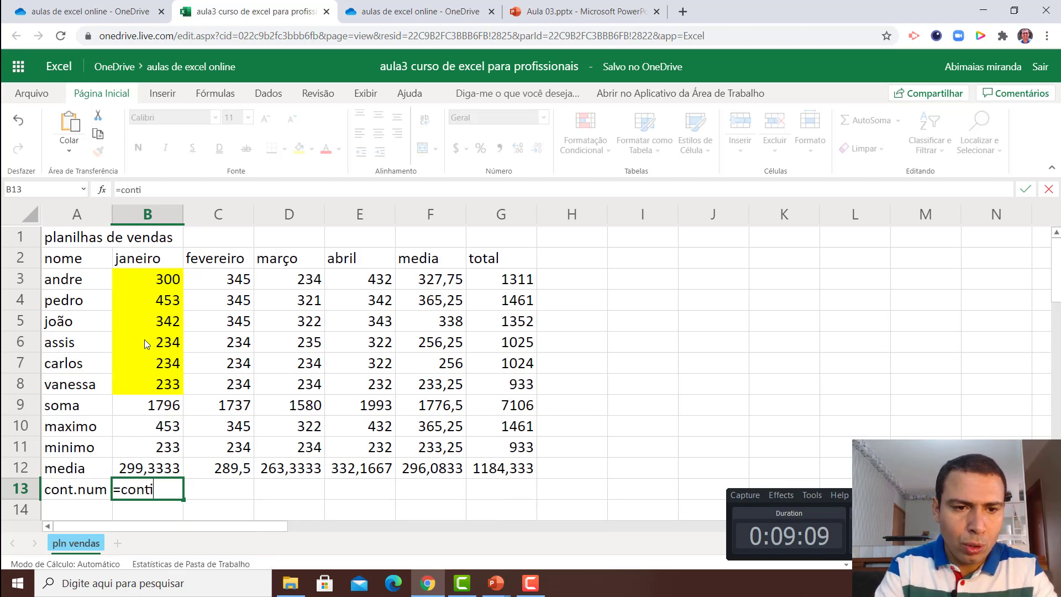
key(BackSpace)
text(.NÚM()
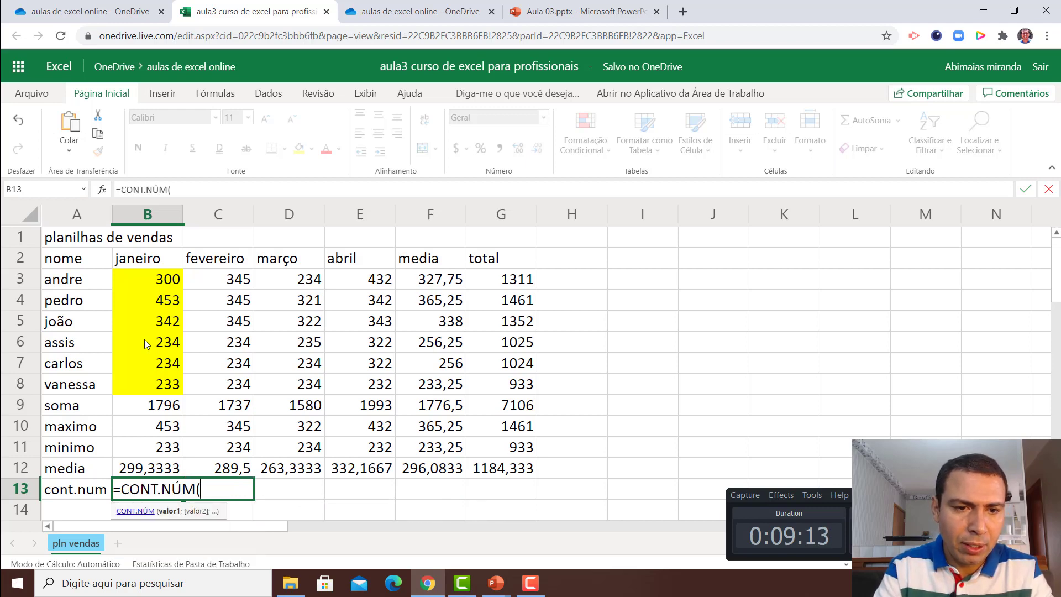
key(Tab)
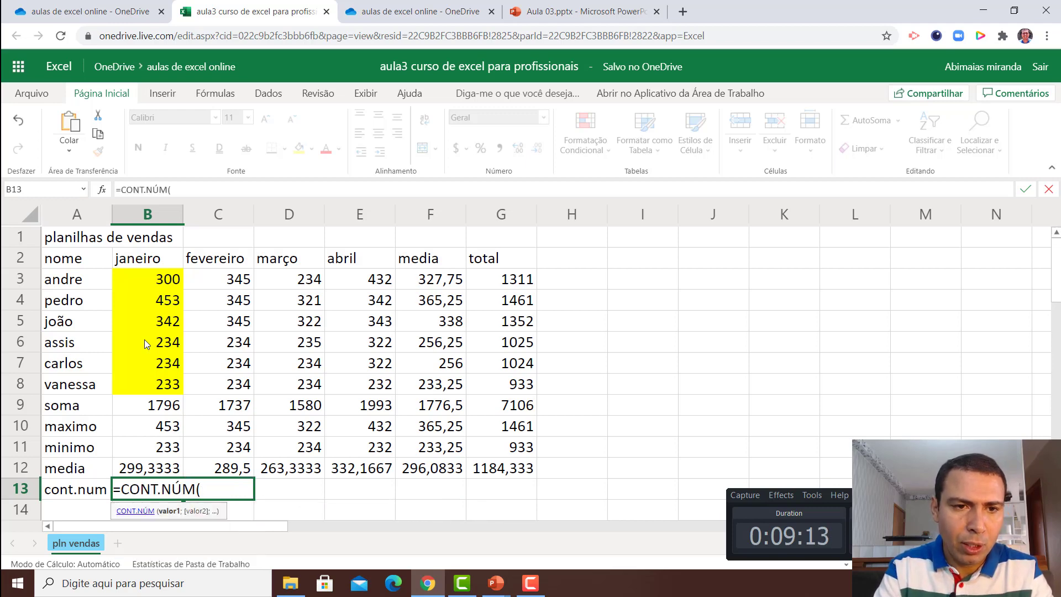
drag(150, 276, 147, 377)
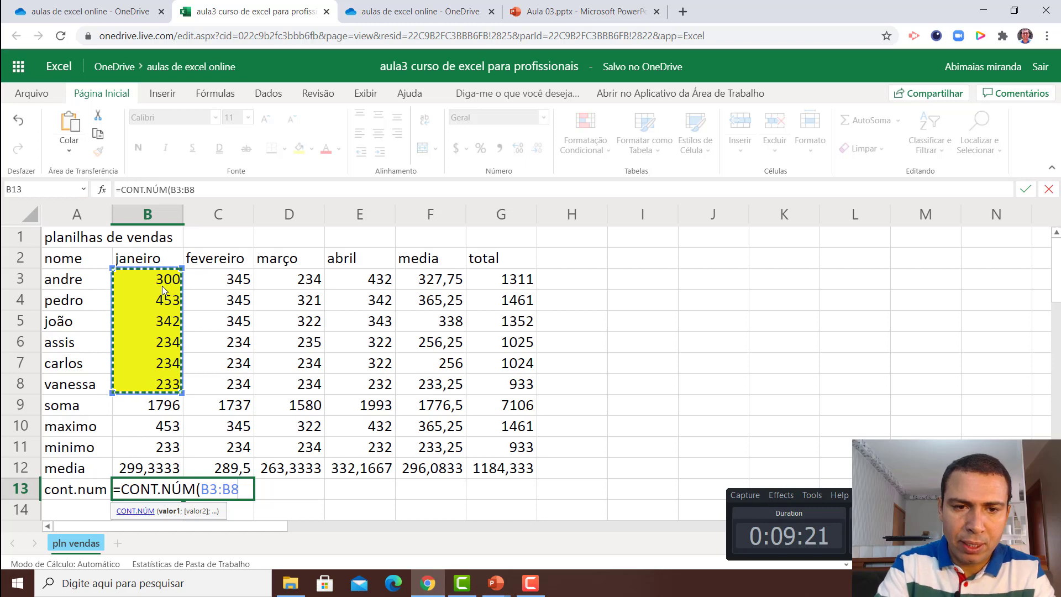
key(Return)
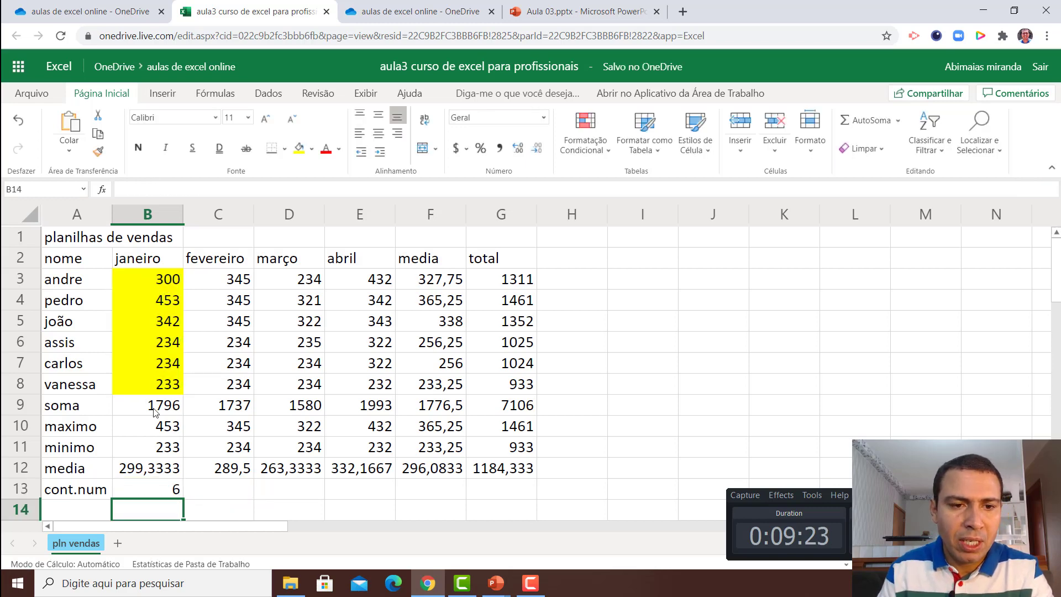
click(160, 485)
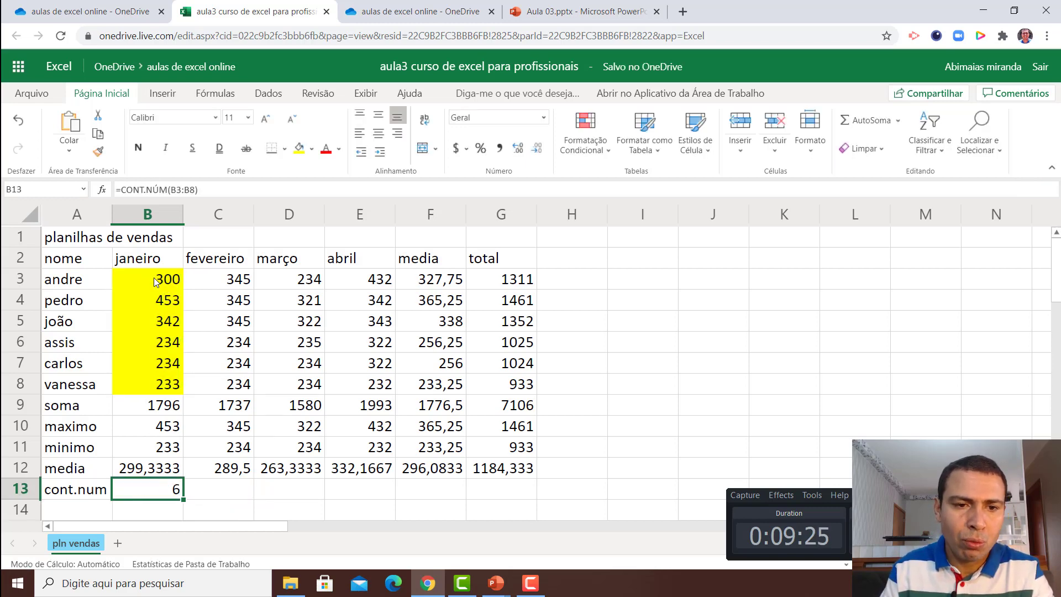
Clear the janeiro value in cell B4 to test the cont.num formula, and undo the deletion.
click(176, 304)
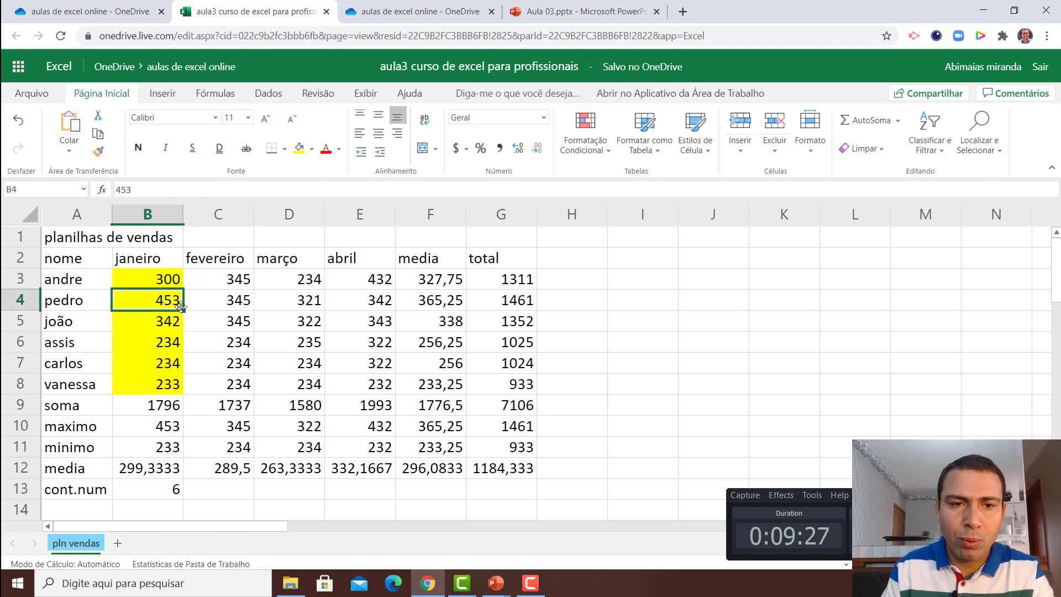
key(Delete)
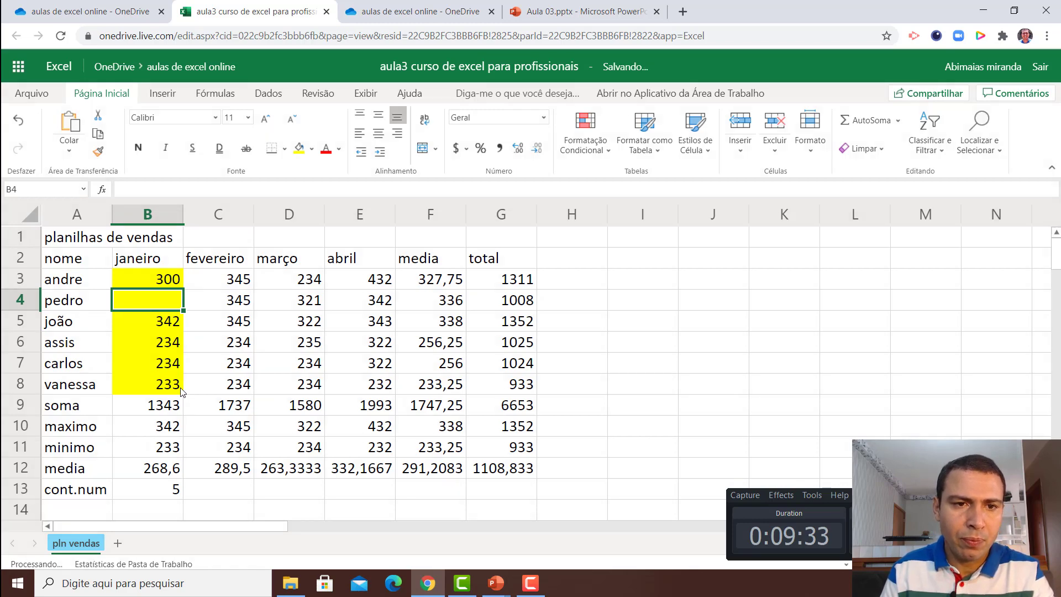
key(ctrl+z)
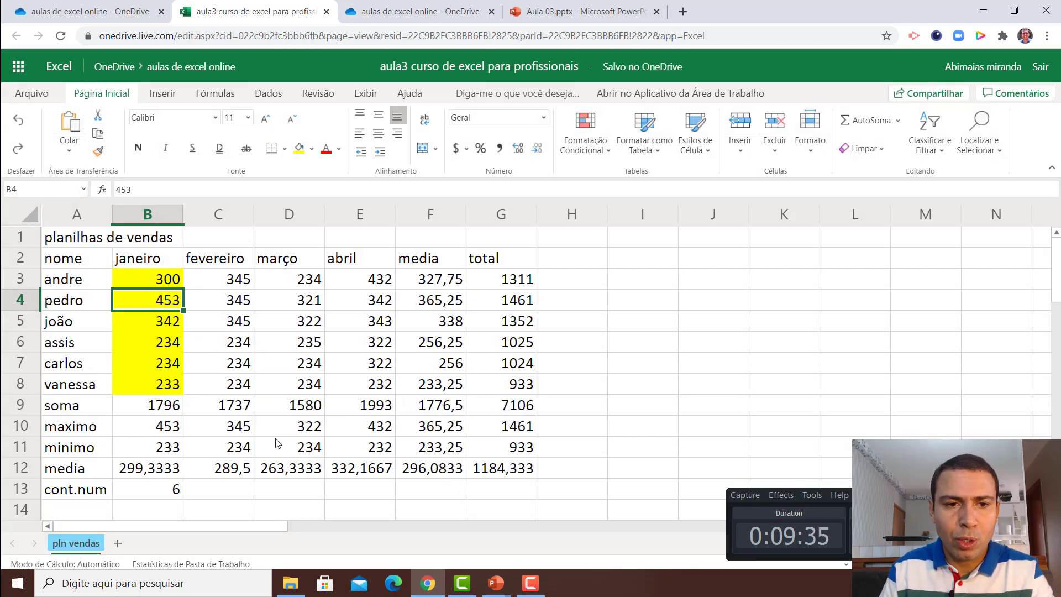